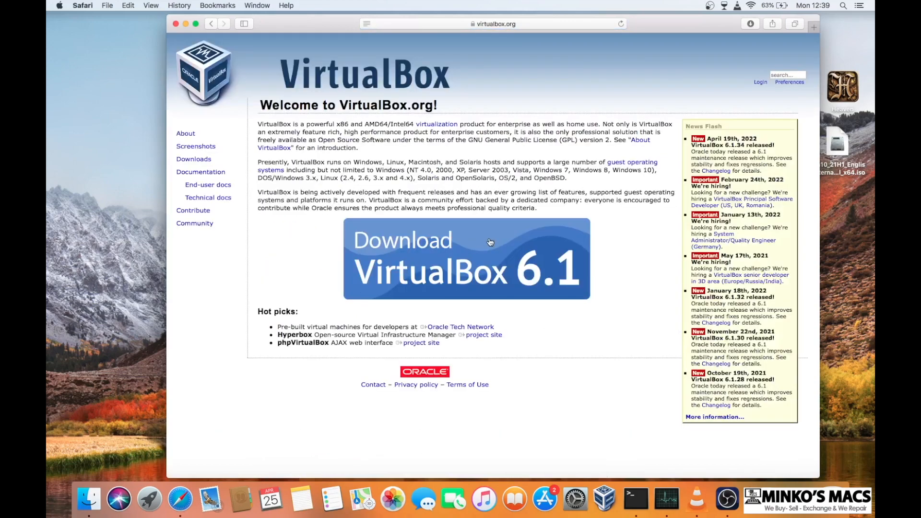
# - Download the VirtualBox 6.1.34 platform package for OS X hosts from virtualbox.org and quit the browser
pyautogui.click(490, 241)
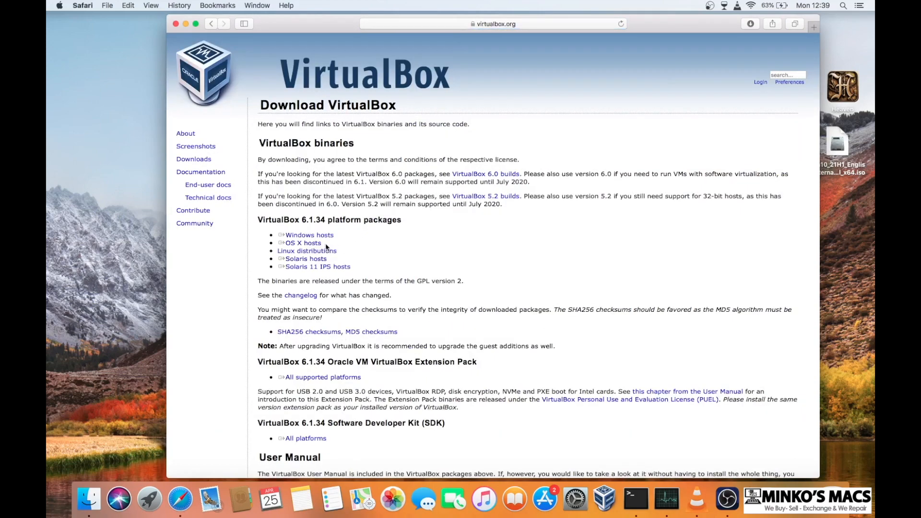
pyautogui.scroll(5, 313, 254)
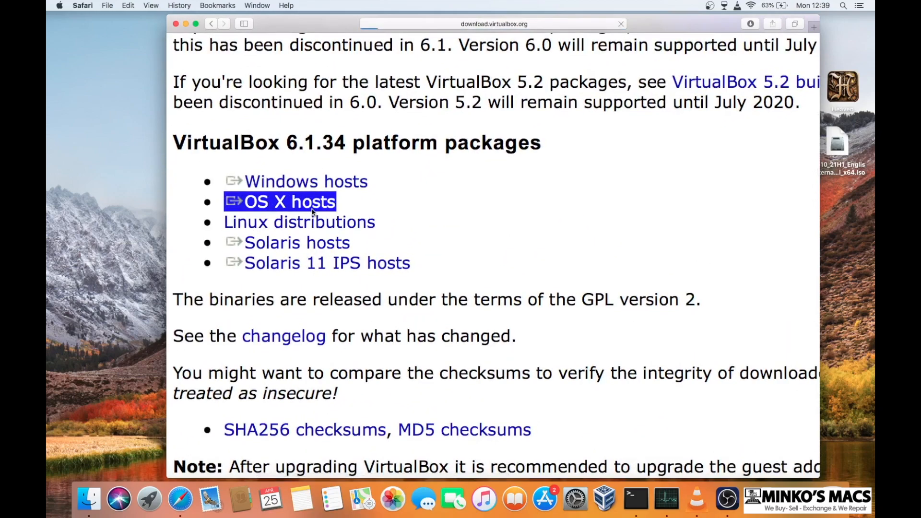
pyautogui.scroll(-5, 313, 212)
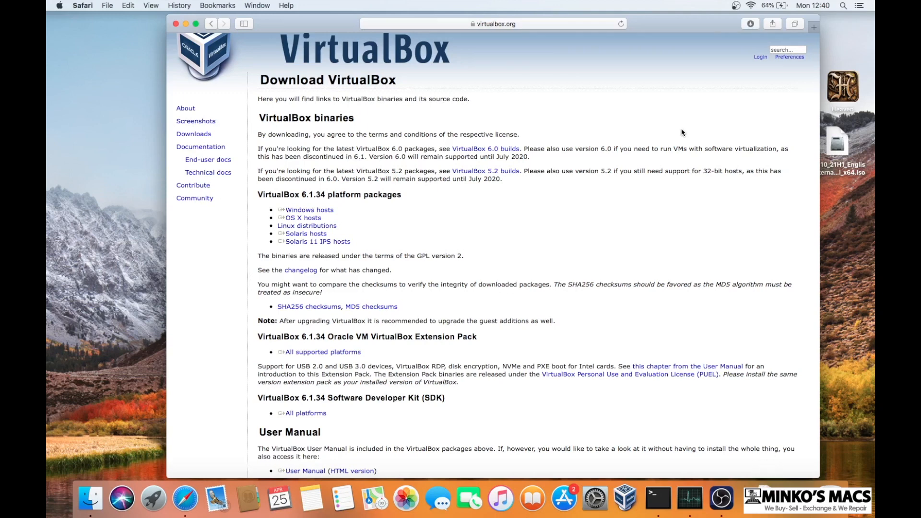
pyautogui.click(84, 5)
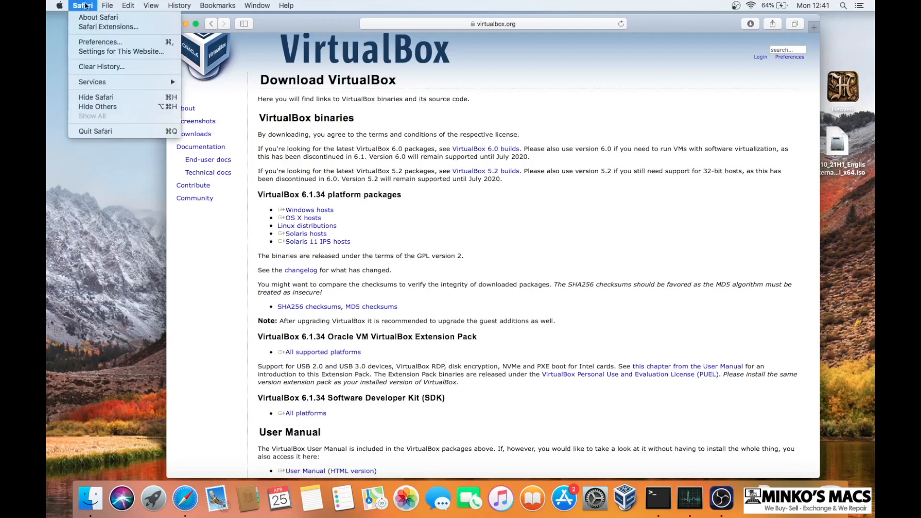
pyautogui.click(104, 132)
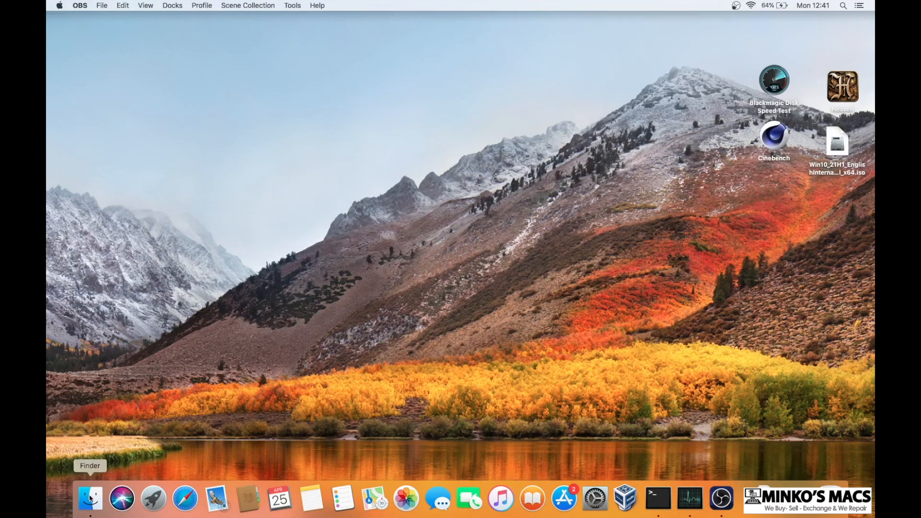
# - Open VirtualBox-6.1.34-150636-OSX.dmg from the recent files, skipping verification, and launch the VirtualBox.pkg installer
pyautogui.click(90, 499)
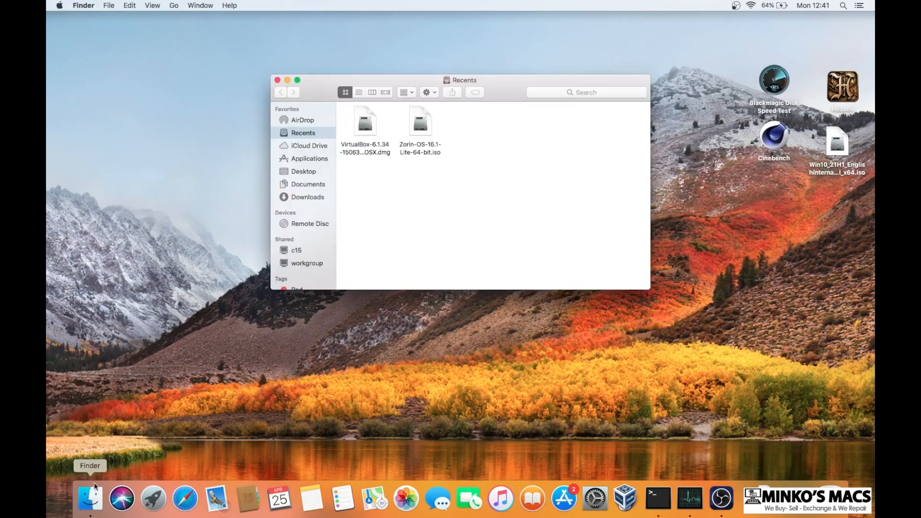
pyautogui.click(358, 148)
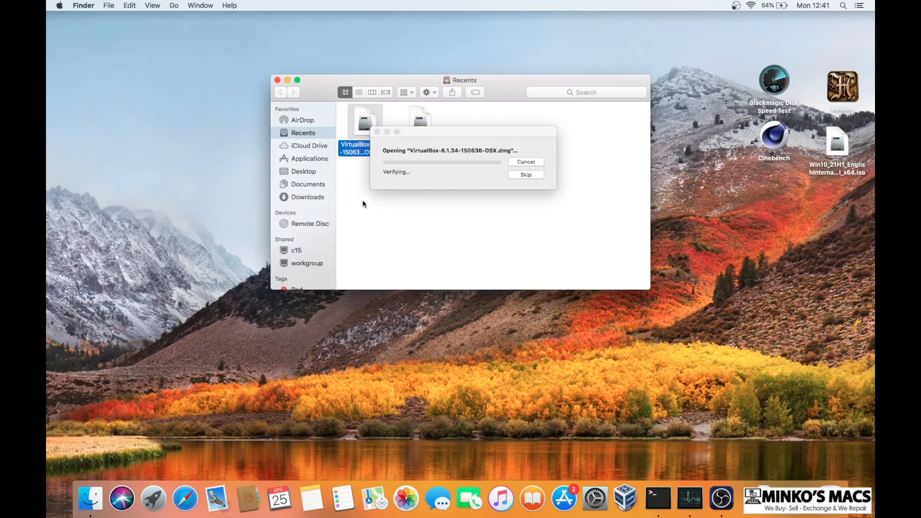
pyautogui.click(531, 173)
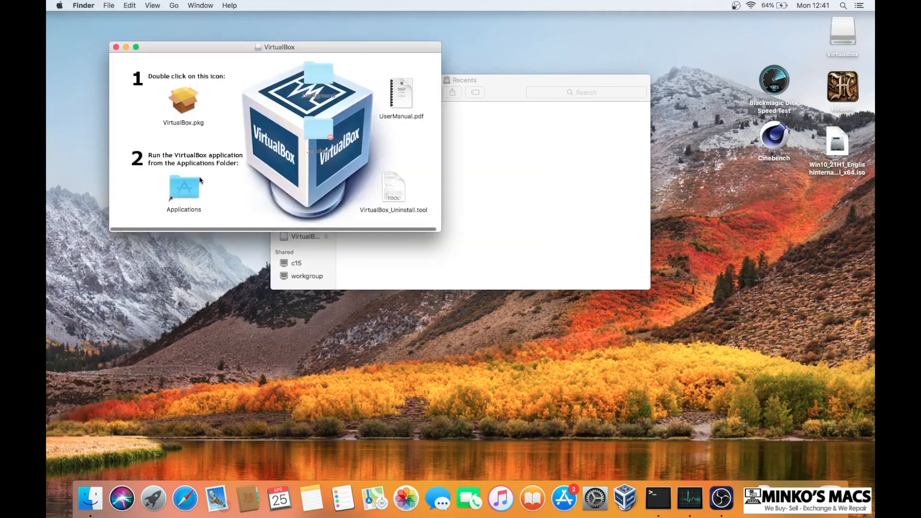
pyautogui.doubleClick(183, 99)
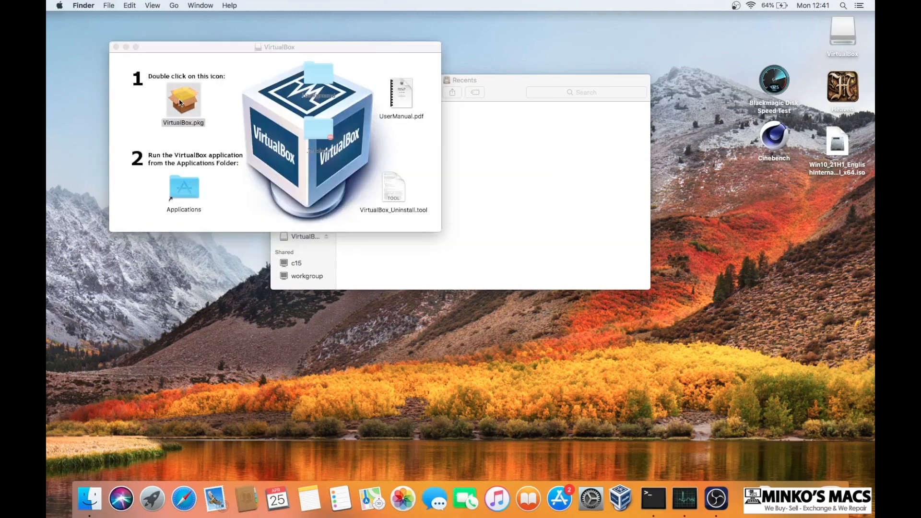
pyautogui.click(116, 46)
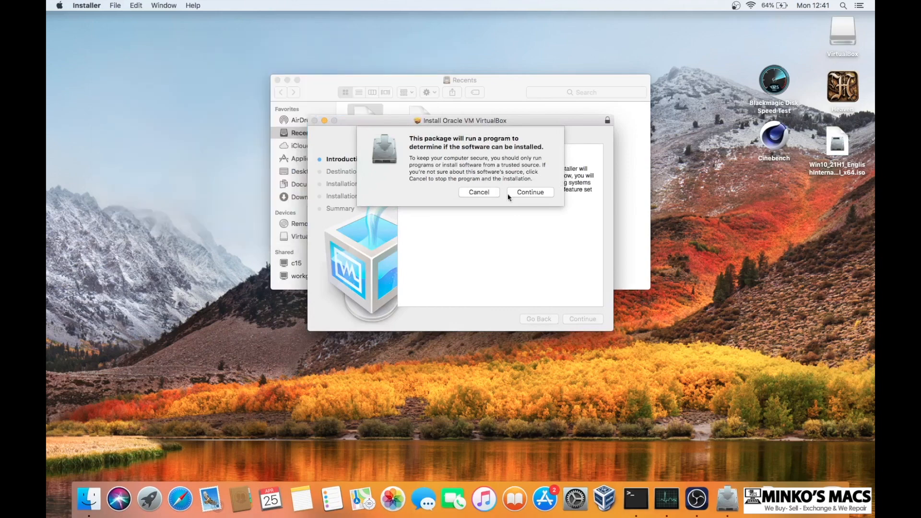
# - Run the standard VirtualBox installation, authorising it with the account password, and keep the installer package
pyautogui.click(523, 193)
pyautogui.click(579, 320)
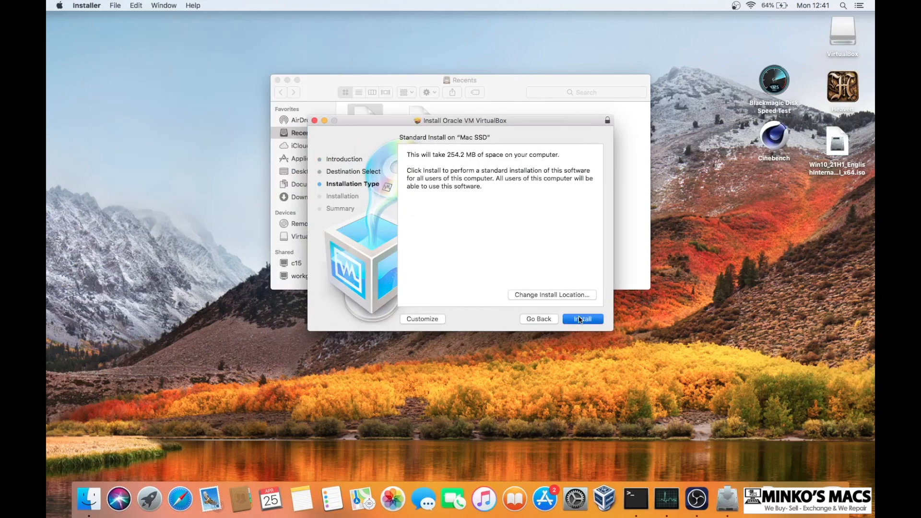
pyautogui.click(579, 319)
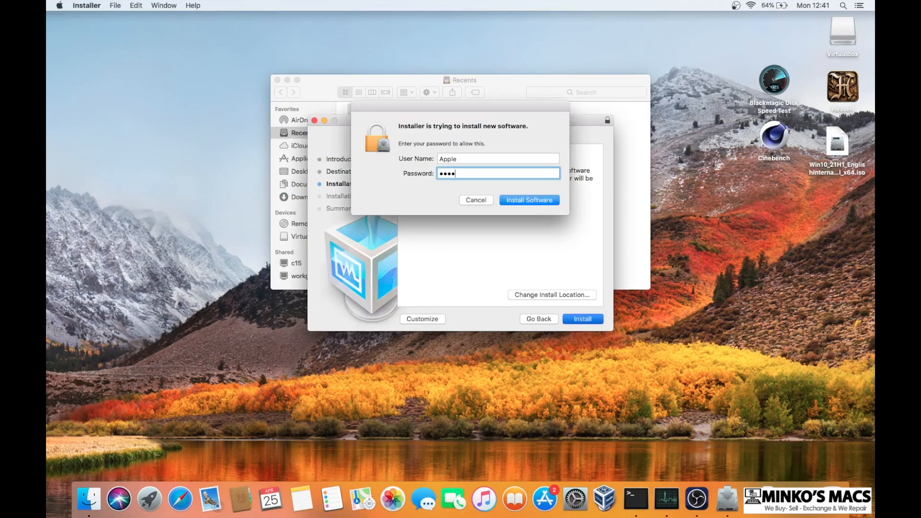
pyautogui.press('Return')
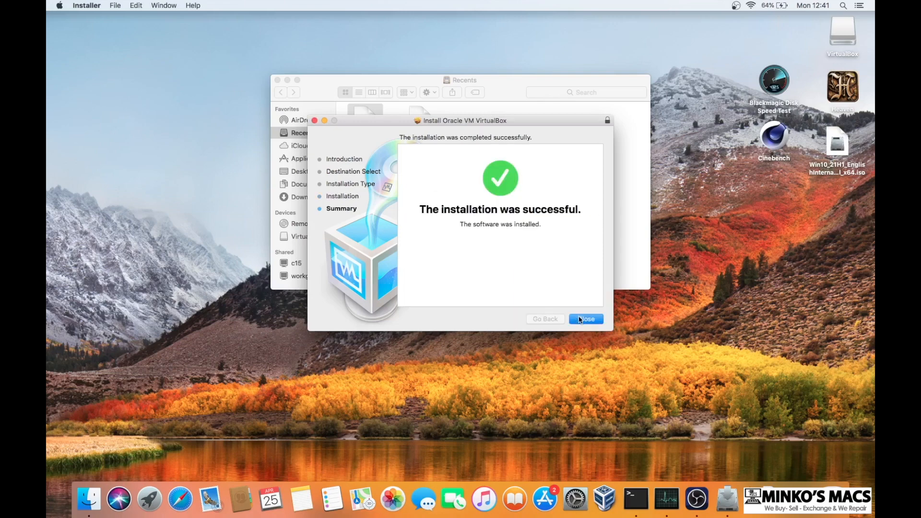
pyautogui.click(580, 320)
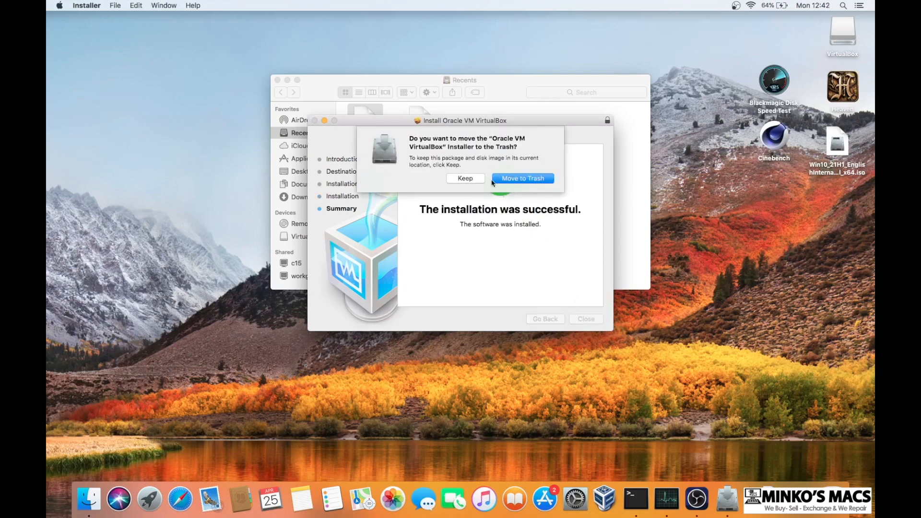
pyautogui.click(469, 179)
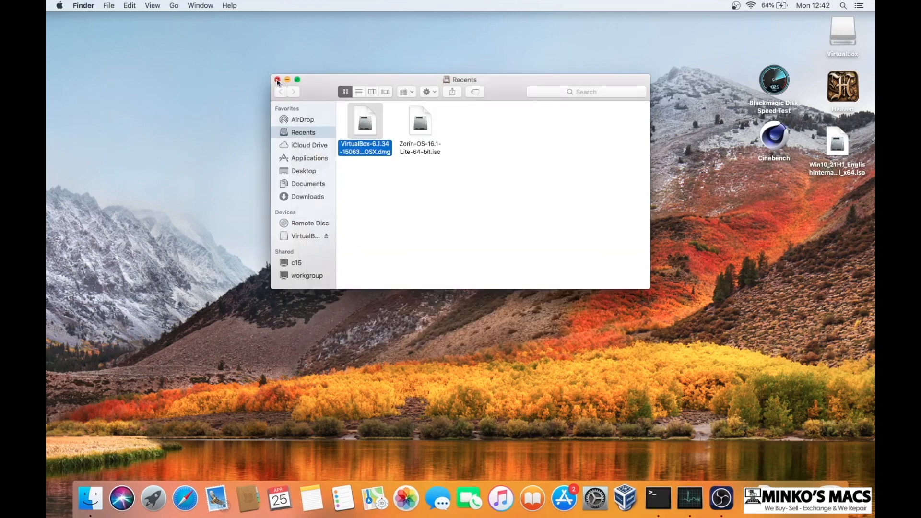
# - Close the Finder window and eject the VirtualBox disk image from the desktop
pyautogui.click(278, 80)
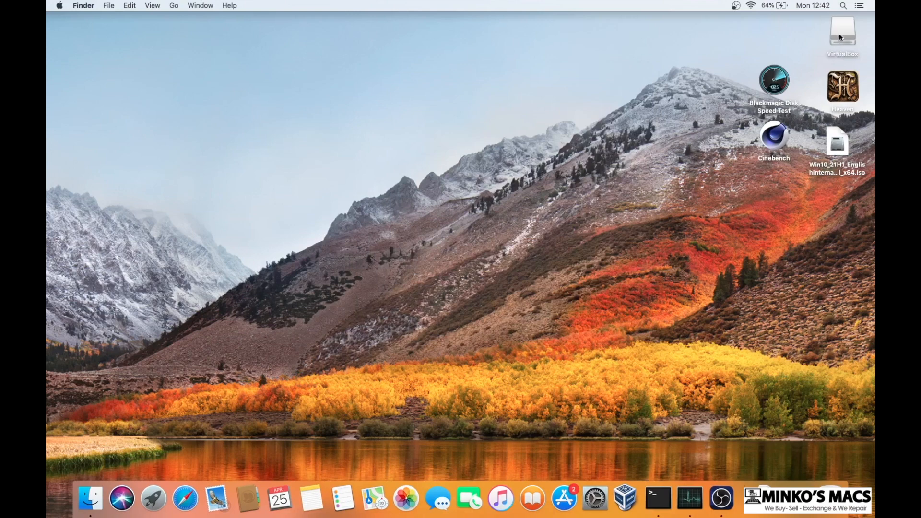
pyautogui.moveTo(840, 33); pyautogui.dragTo(832, 499)
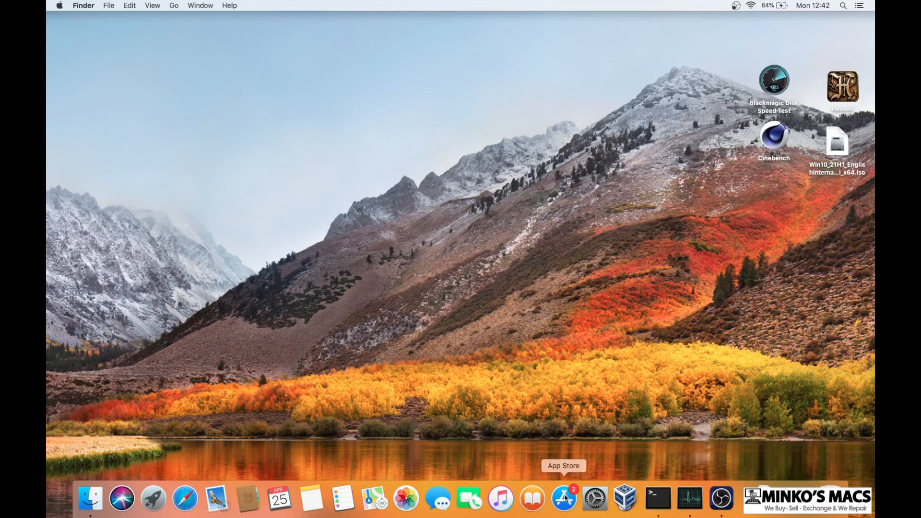
# - Launch VirtualBox and start a new Microsoft Windows virtual machine named Windows 10
pyautogui.click(625, 499)
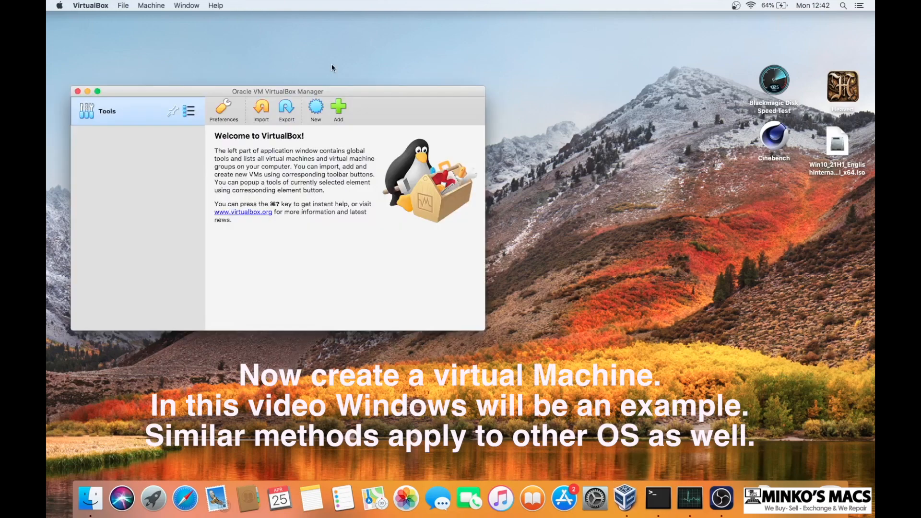
pyautogui.click(343, 107)
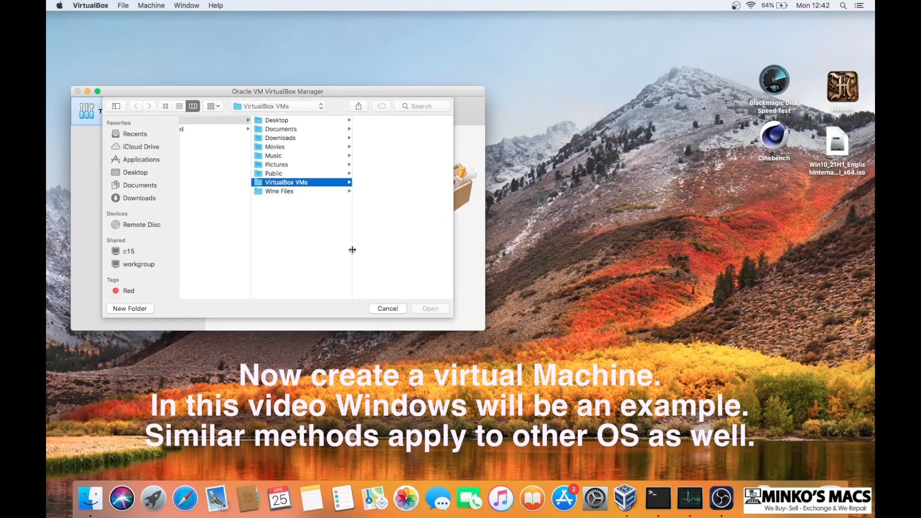
pyautogui.click(388, 308)
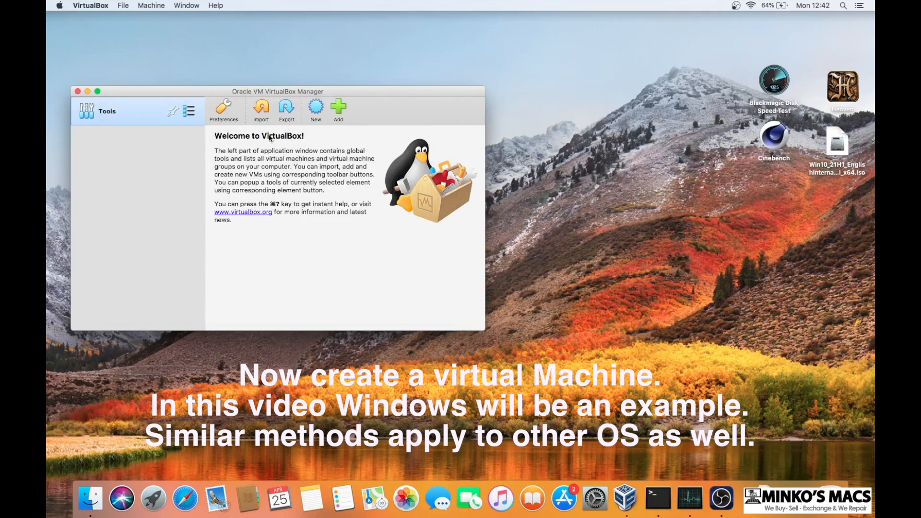
pyautogui.click(315, 106)
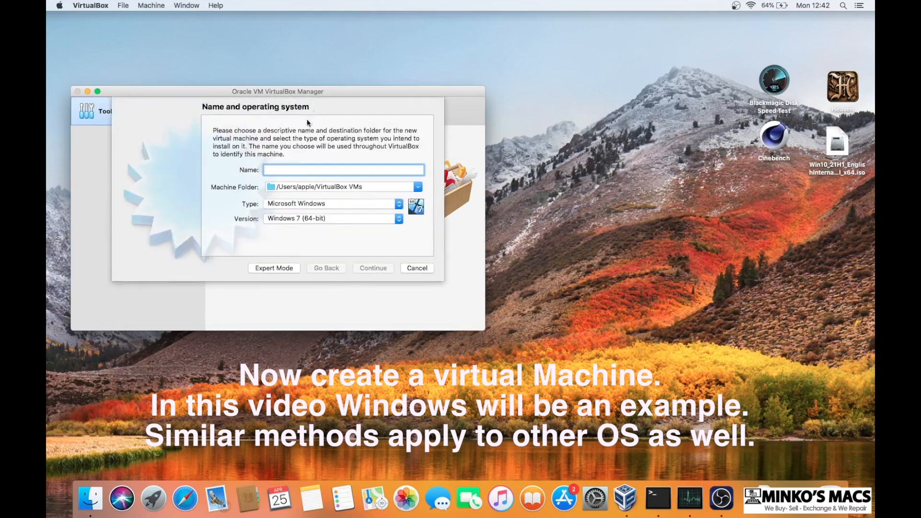
pyautogui.write('Windo')
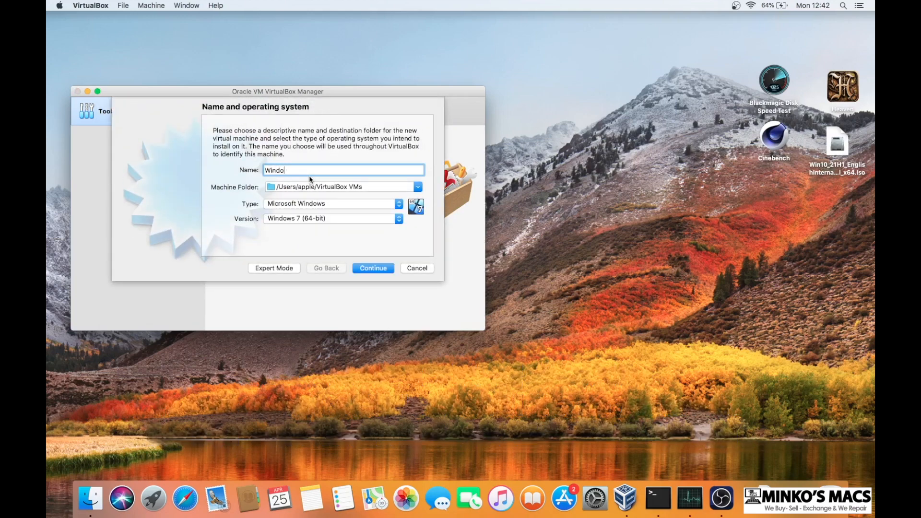
pyautogui.write('ws 10')
pyautogui.click(368, 265)
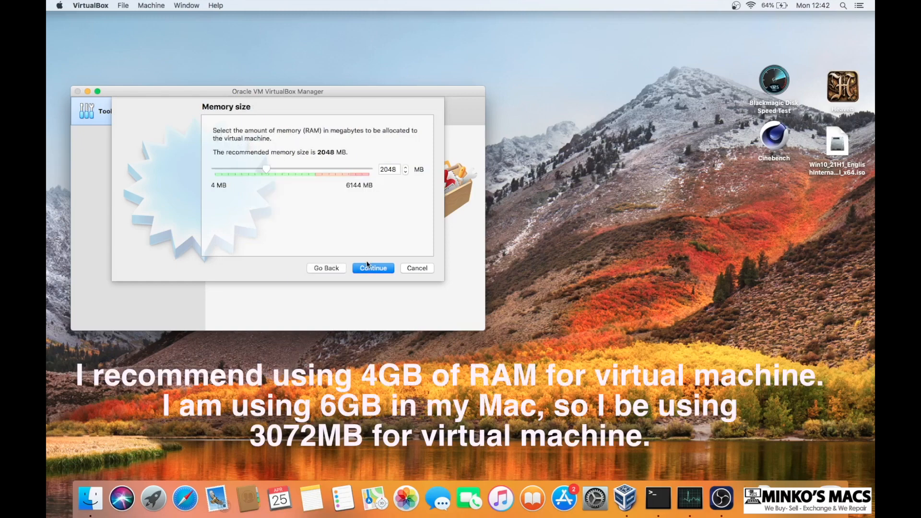
# - Allocate 3072 MB of memory to the new virtual machine
pyautogui.moveTo(396, 170); pyautogui.dragTo(366, 174)
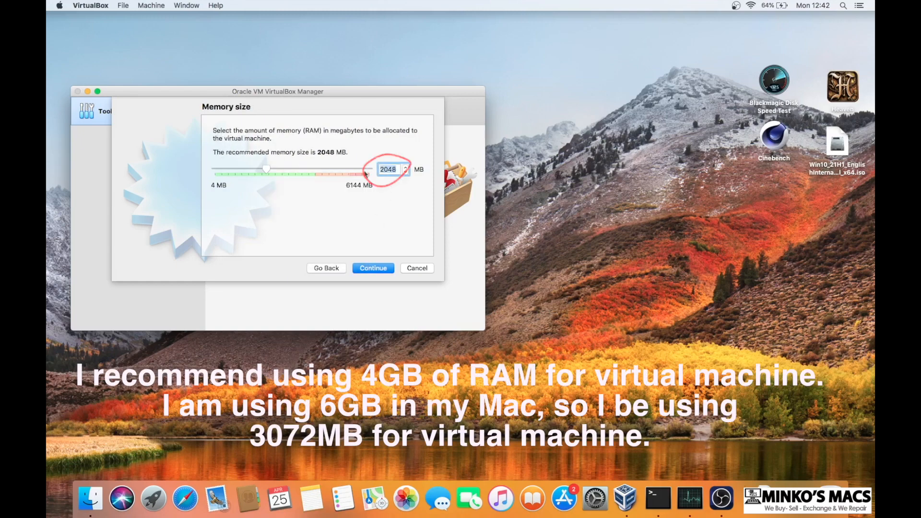
pyautogui.write('3072')
pyautogui.click(372, 268)
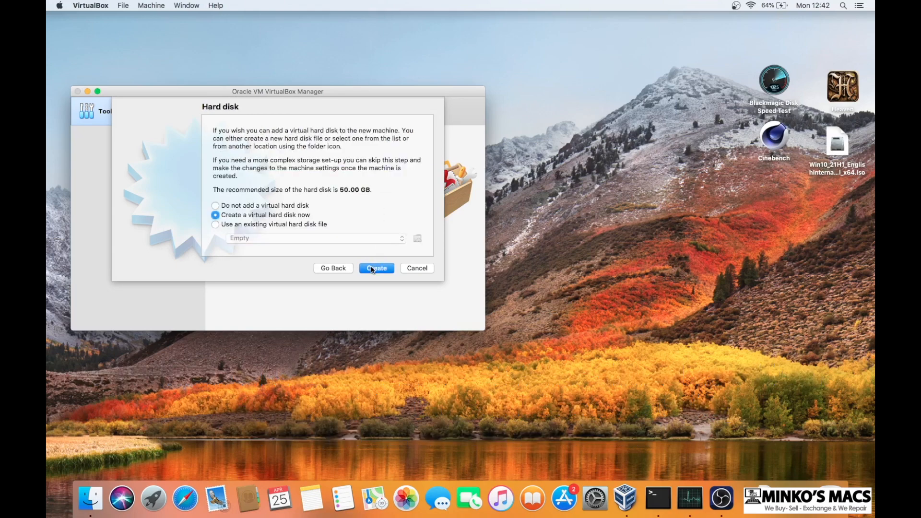
# - Create a dynamically allocated 50.00 GB VDI virtual hard disk for the machine in the default location
pyautogui.click(373, 269)
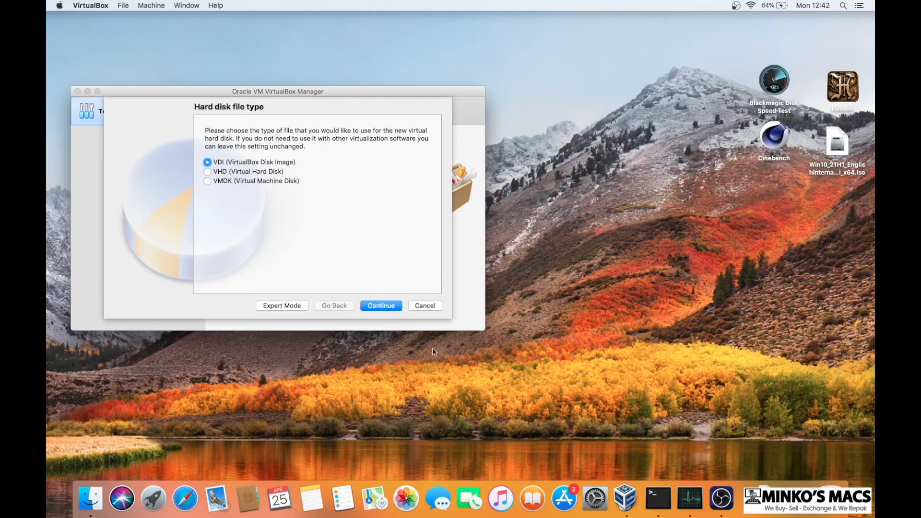
pyautogui.click(397, 307)
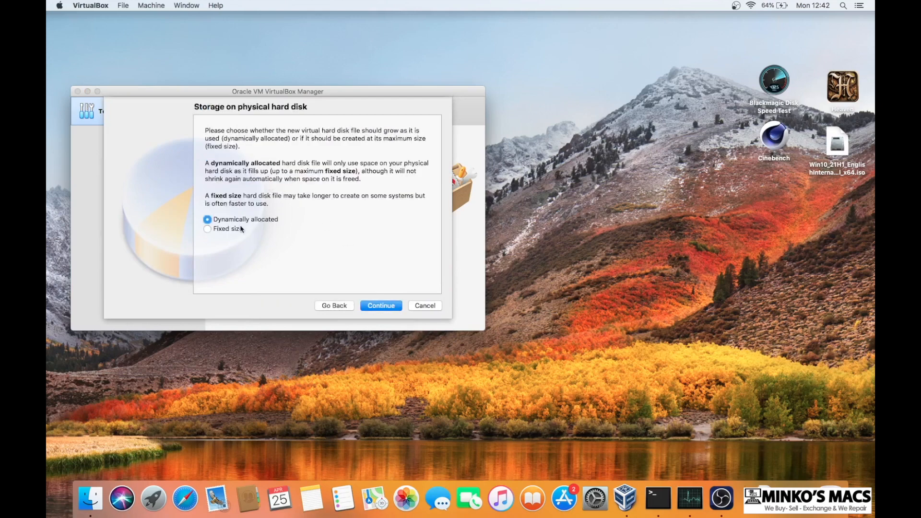
pyautogui.click(381, 306)
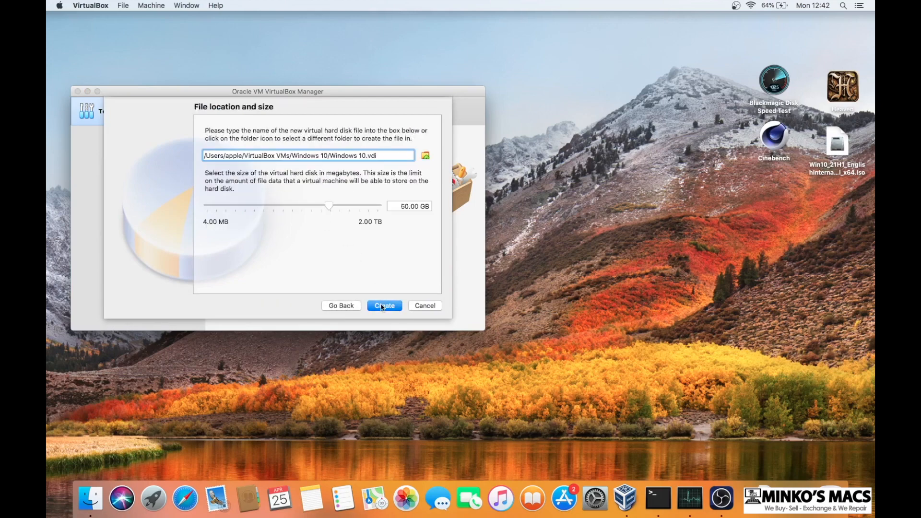
pyautogui.click(387, 306)
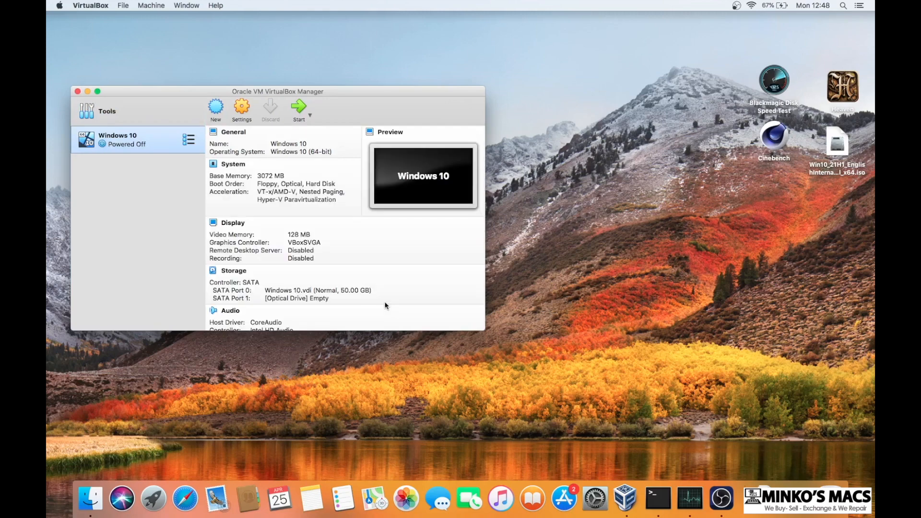
# - Set the Windows 10 machine's processor count to 2 CPUs in its system settings
pyautogui.click(242, 107)
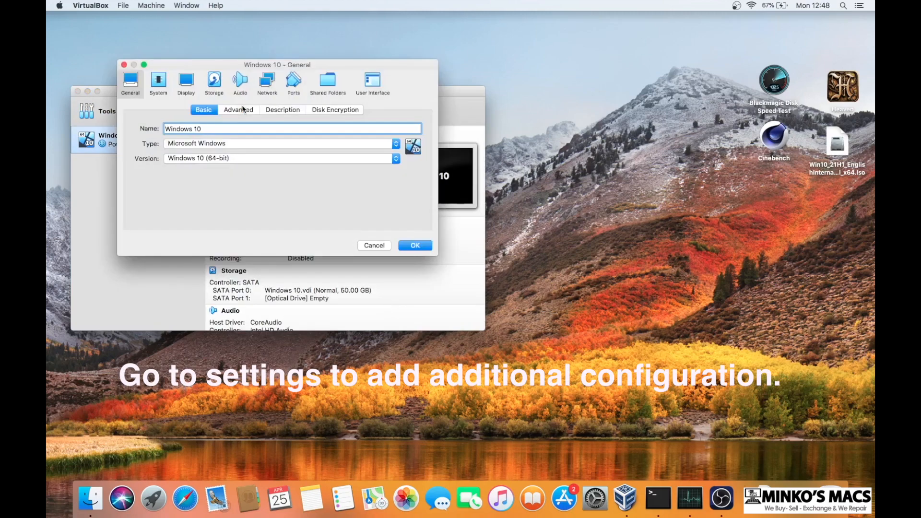
pyautogui.click(162, 82)
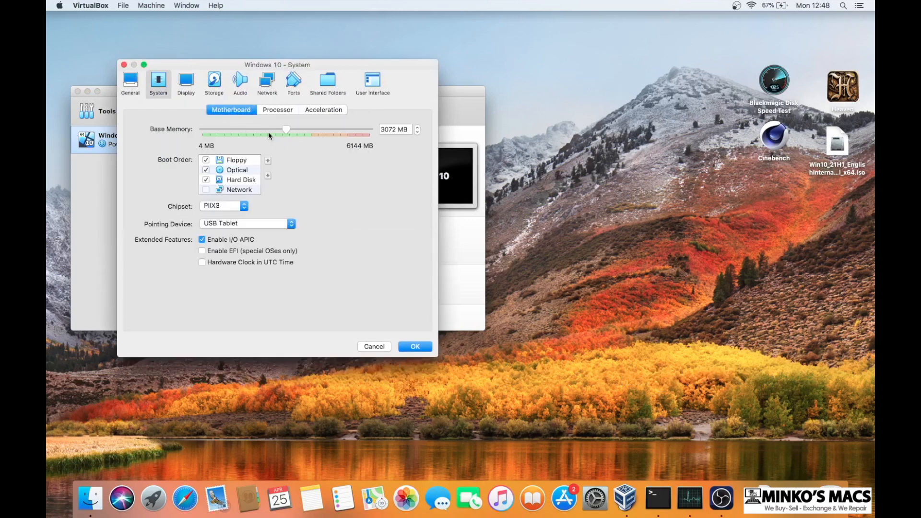
pyautogui.click(288, 111)
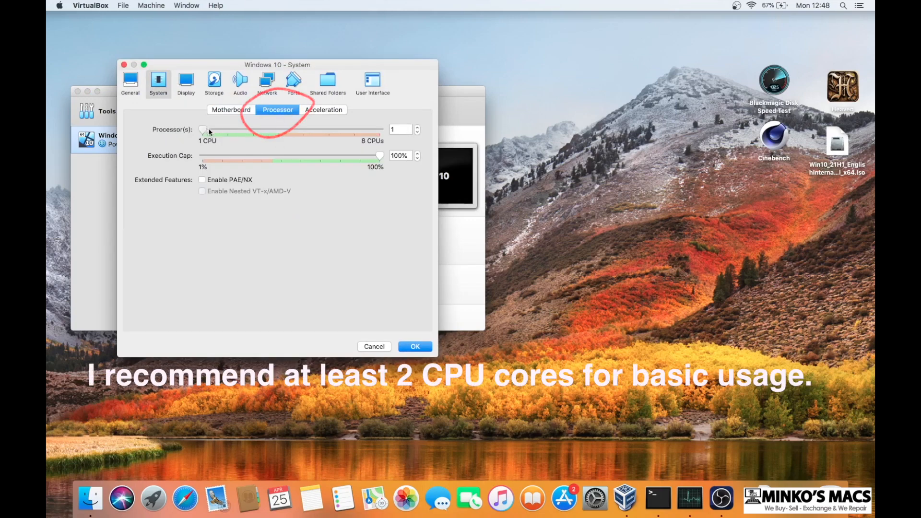
pyautogui.moveTo(204, 129); pyautogui.dragTo(249, 139)
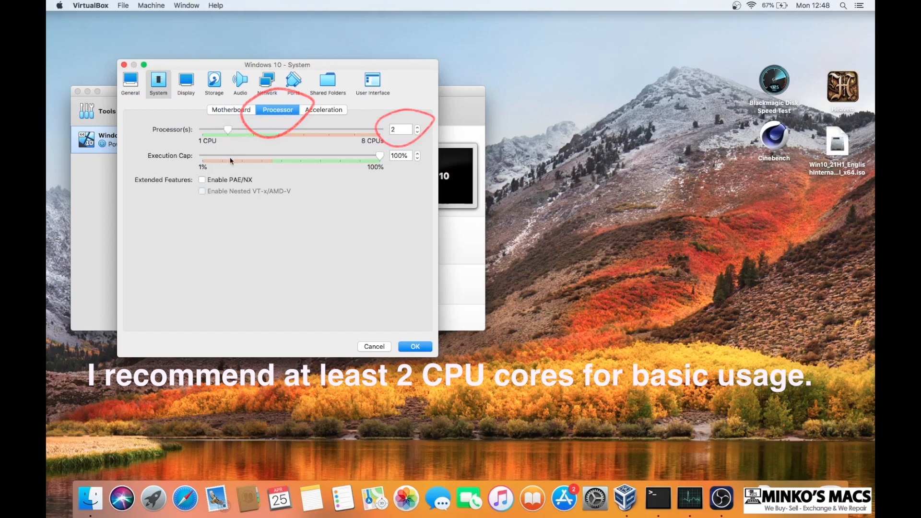
# - Load the Win10_21H1 English International x64 ISO from the Desktop into the machine's empty optical drive
pyautogui.click(191, 87)
pyautogui.click(216, 85)
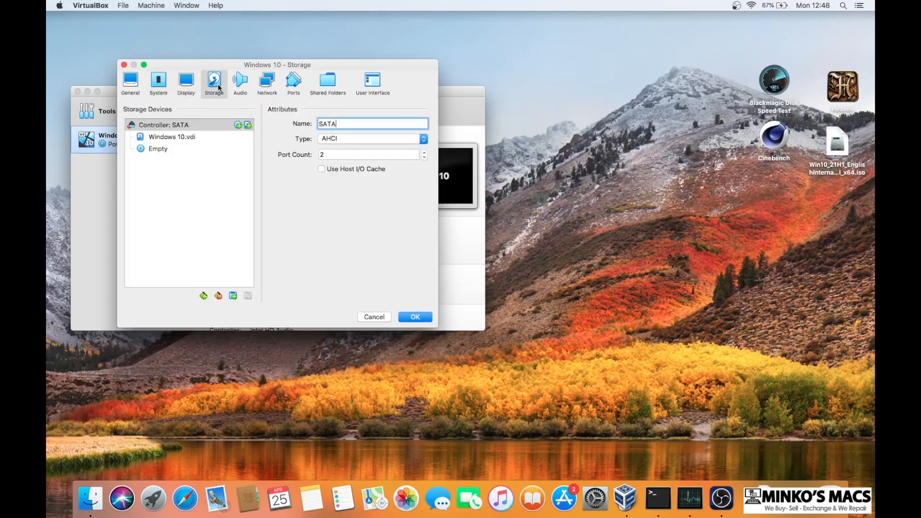
pyautogui.click(193, 149)
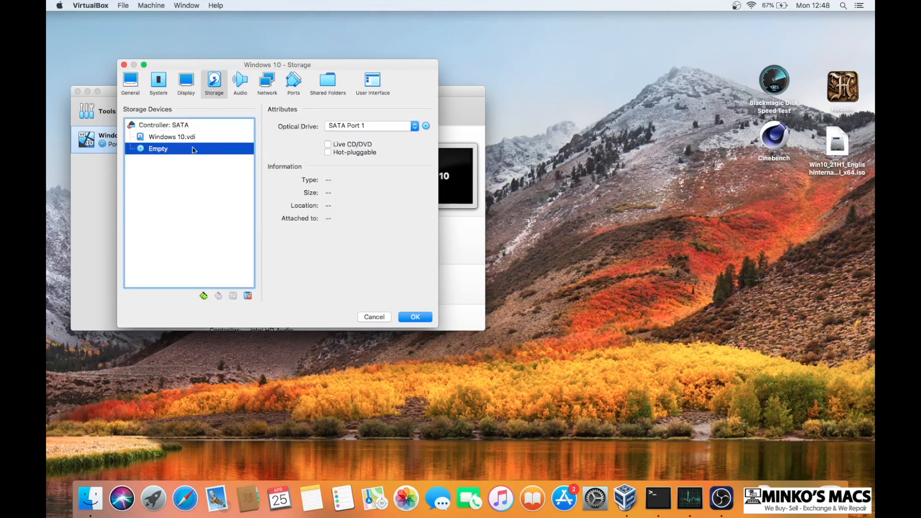
pyautogui.click(425, 126)
pyautogui.click(432, 148)
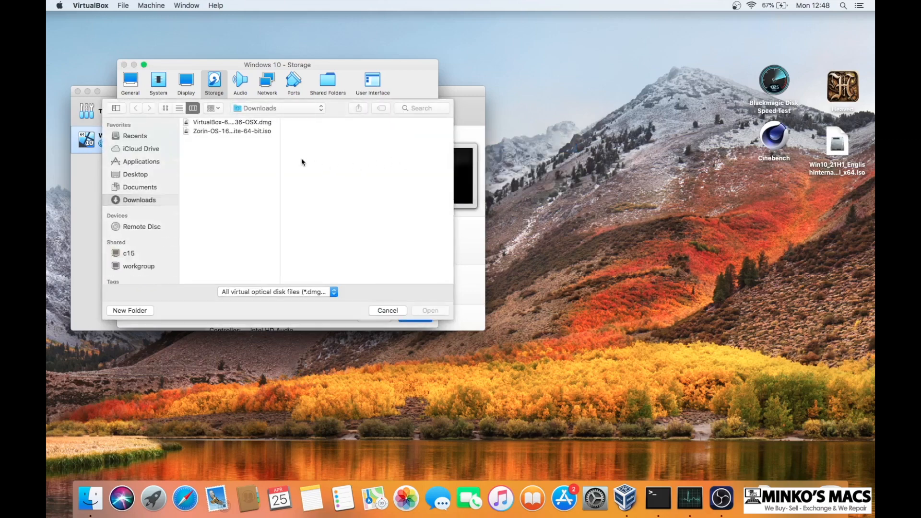
pyautogui.click(146, 173)
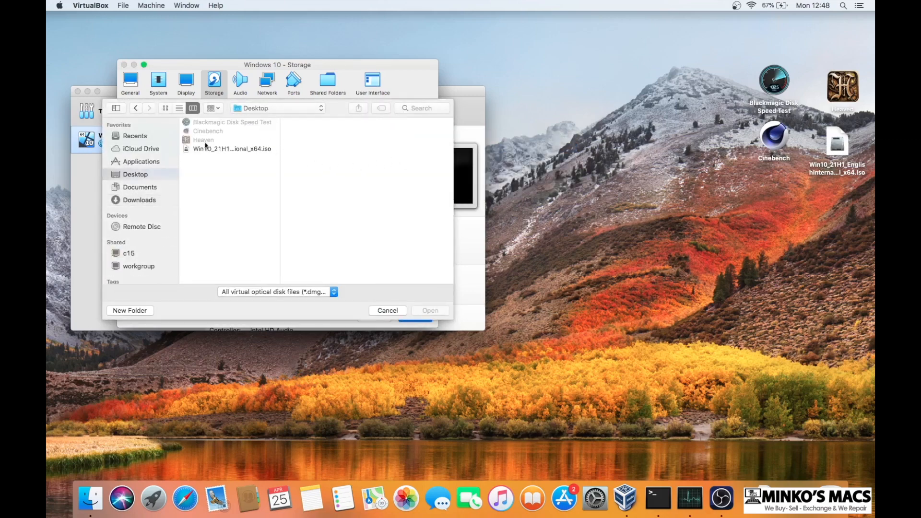
pyautogui.click(213, 149)
pyautogui.doubleClick(213, 149)
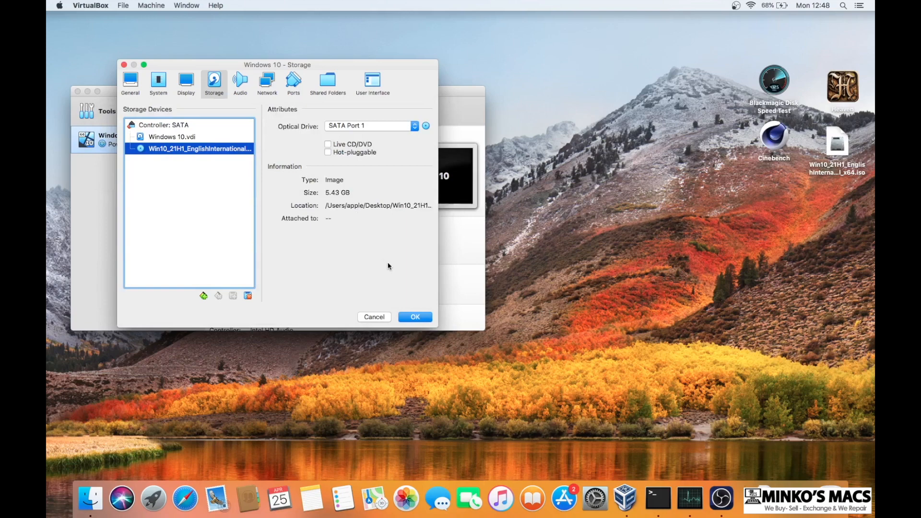
# - Mark the Windows 10.vdi hard disk as a solid-state drive and save the machine's settings
pyautogui.click(208, 139)
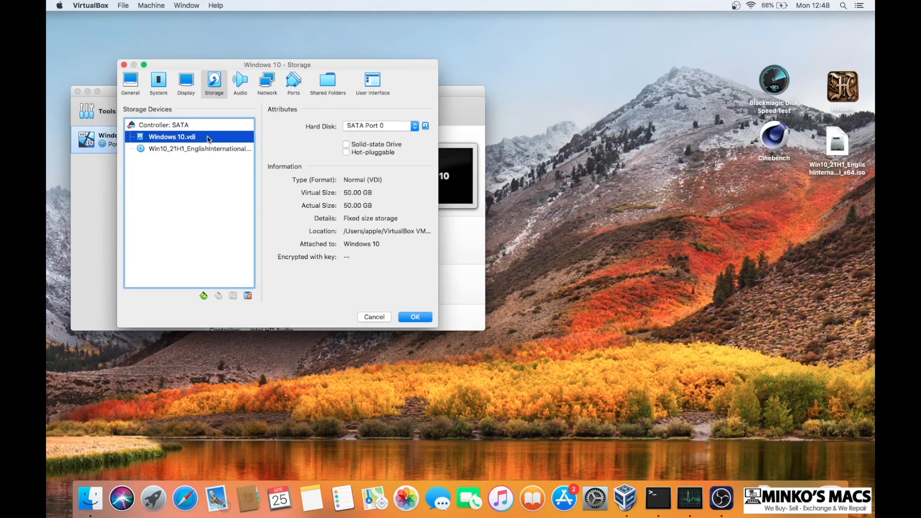
pyautogui.click(347, 145)
pyautogui.click(218, 148)
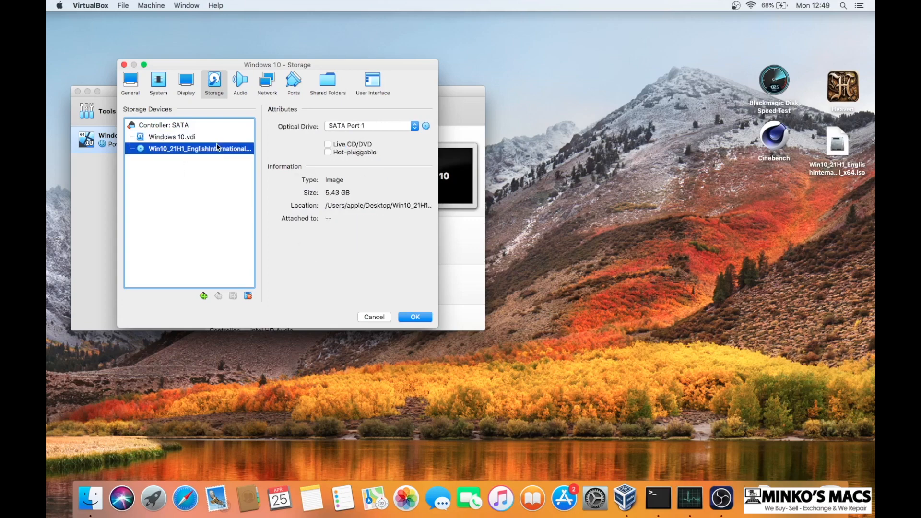
pyautogui.click(415, 318)
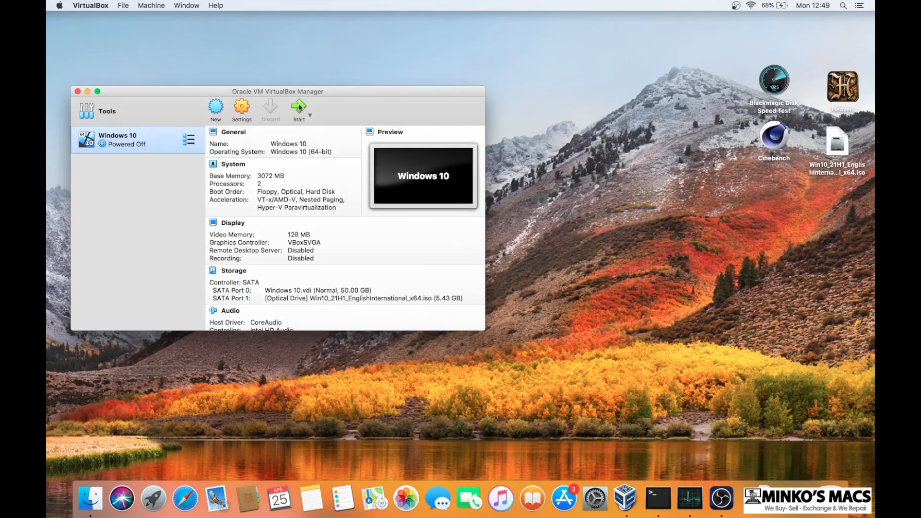
# - Start the Windows 10 virtual machine, enlarge and reposition its window, and dismiss the keyboard and mouse notices
pyautogui.click(299, 107)
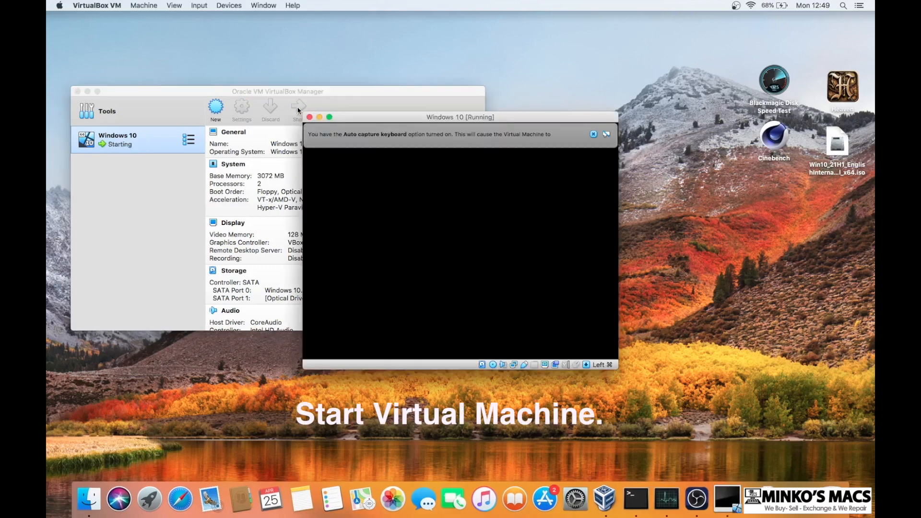
pyautogui.click(596, 135)
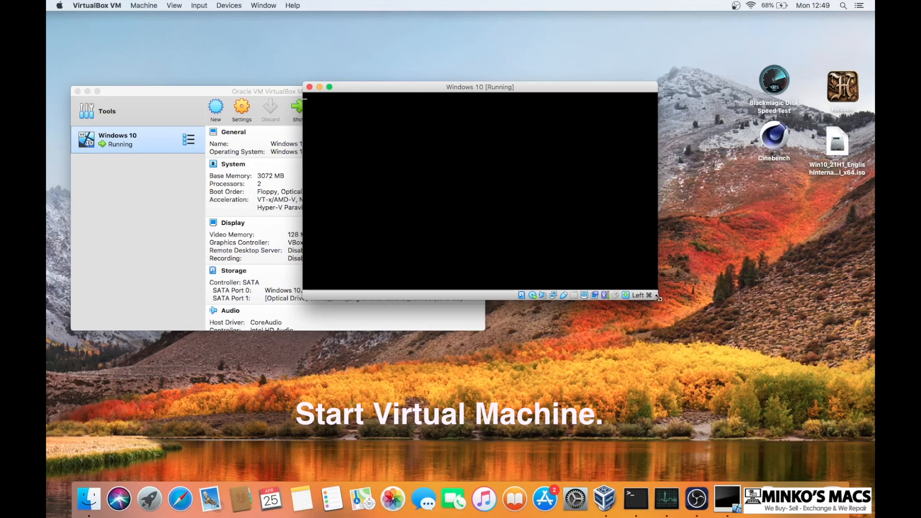
pyautogui.moveTo(658, 297); pyautogui.dragTo(695, 347)
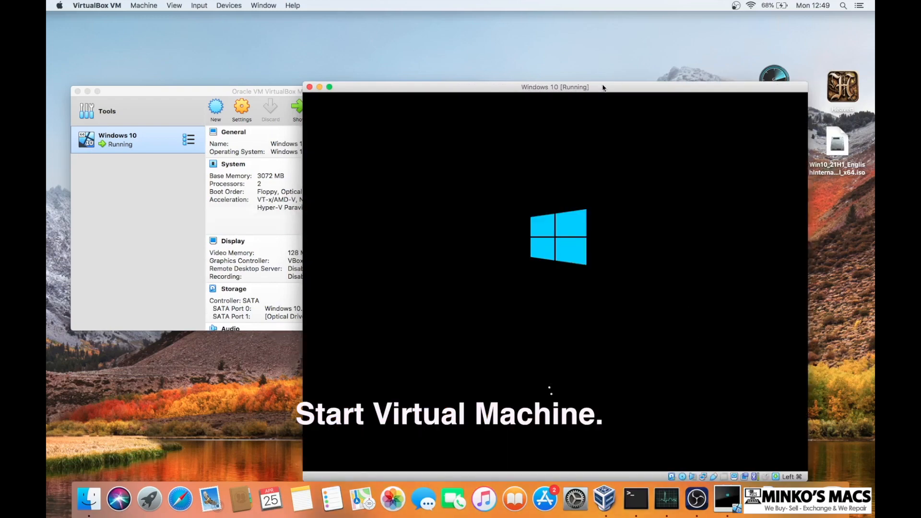
pyautogui.moveTo(603, 88); pyautogui.dragTo(531, 23)
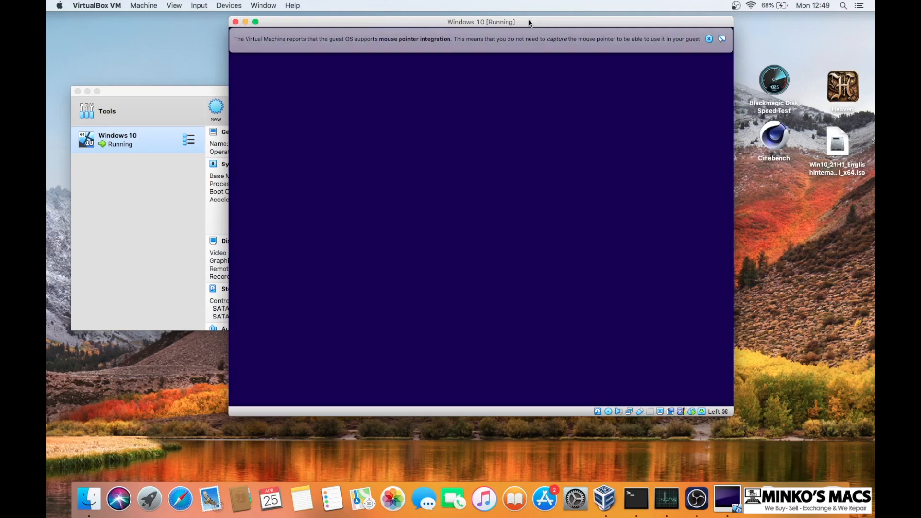
pyautogui.click(709, 39)
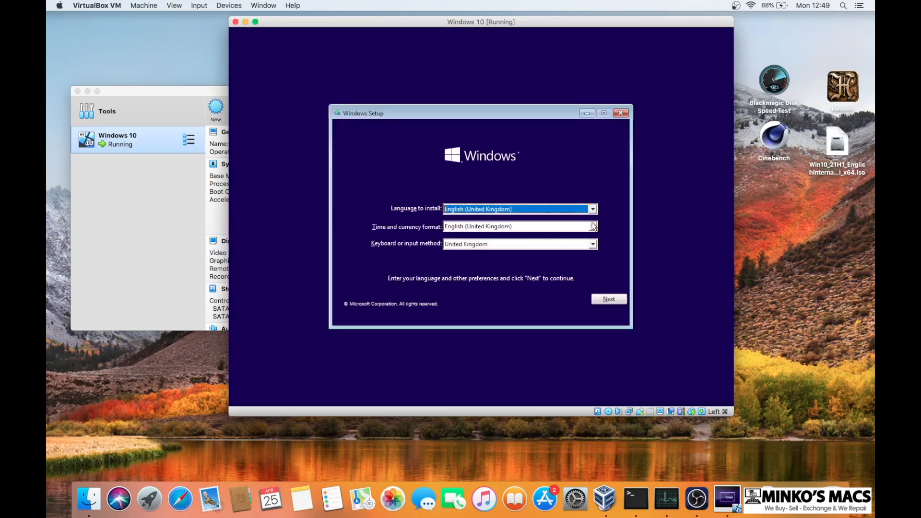
# - Accept the English (United Kingdom) language and keyboard settings in Windows Setup and start the installation
pyautogui.moveTo(551, 117)
pyautogui.mouseDown()
pyautogui.moveTo(531, 130)
pyautogui.moveTo(546, 121)
pyautogui.mouseUp()
pyautogui.click(616, 304)
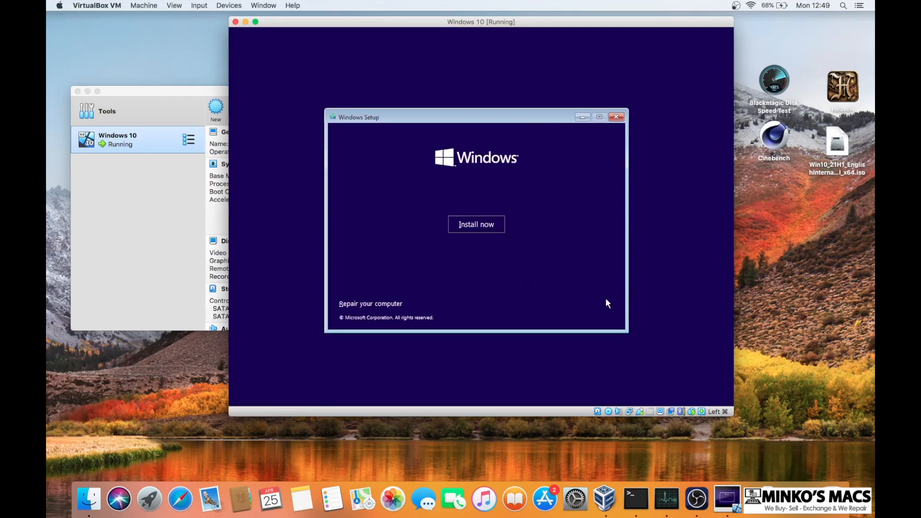
pyautogui.click(494, 231)
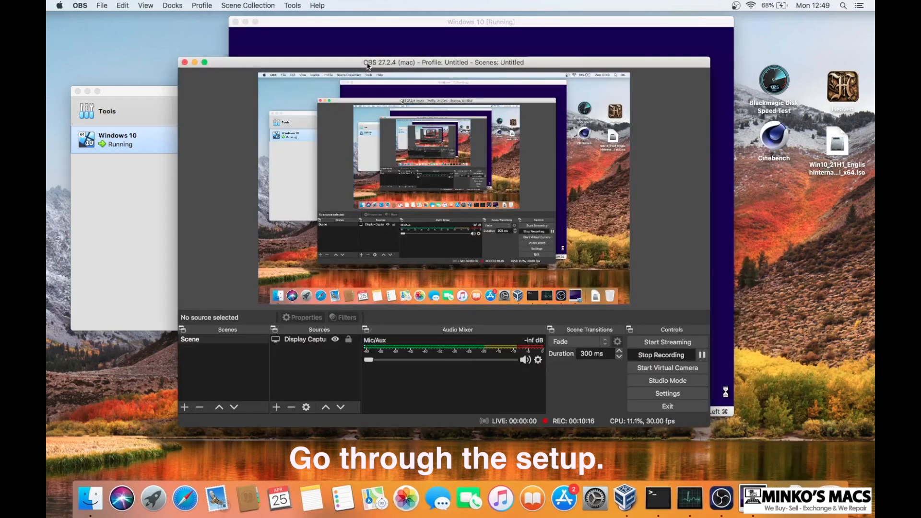
pyautogui.moveTo(369, 65); pyautogui.dragTo(299, 112)
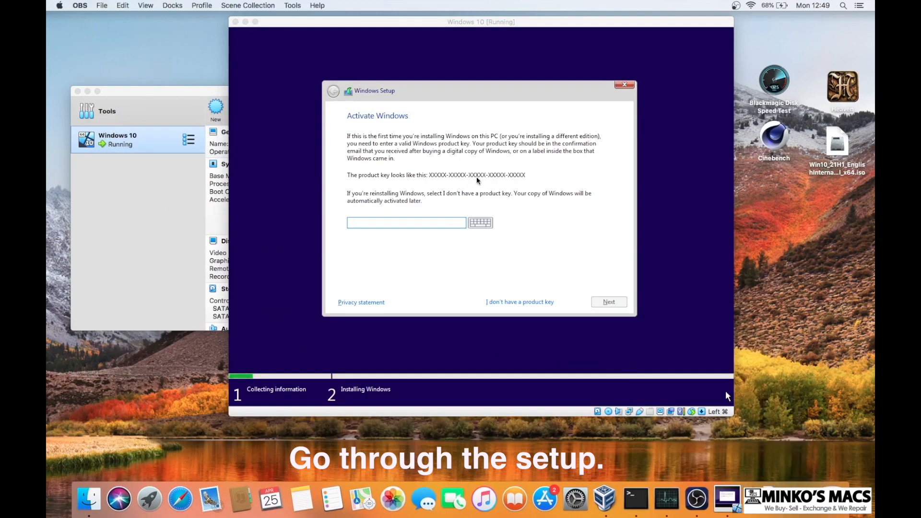
# - Continue Windows Setup without a product key and select Windows 10 Pro as the edition to install
pyautogui.click(500, 302)
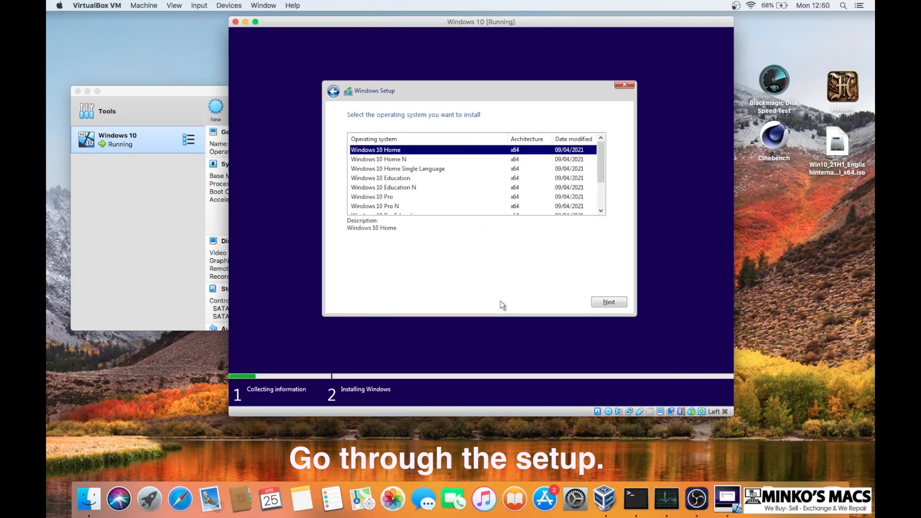
pyautogui.click(386, 197)
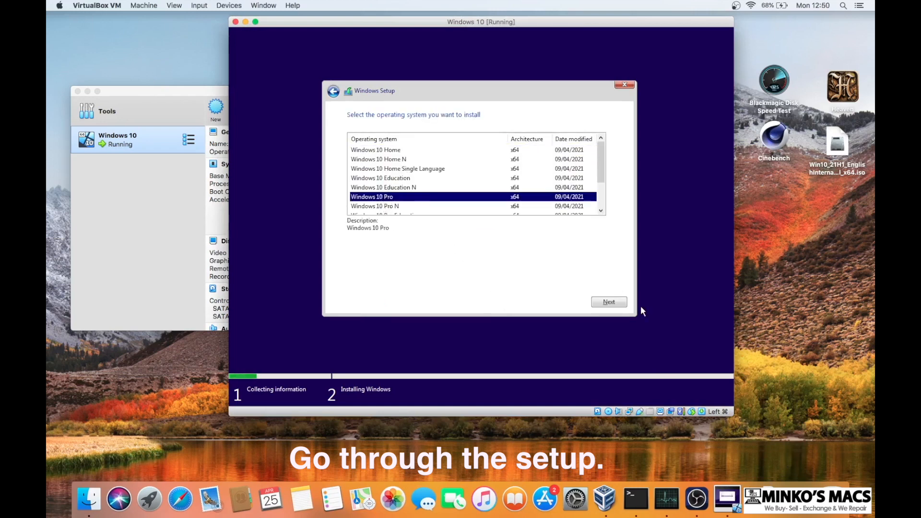
pyautogui.click(619, 302)
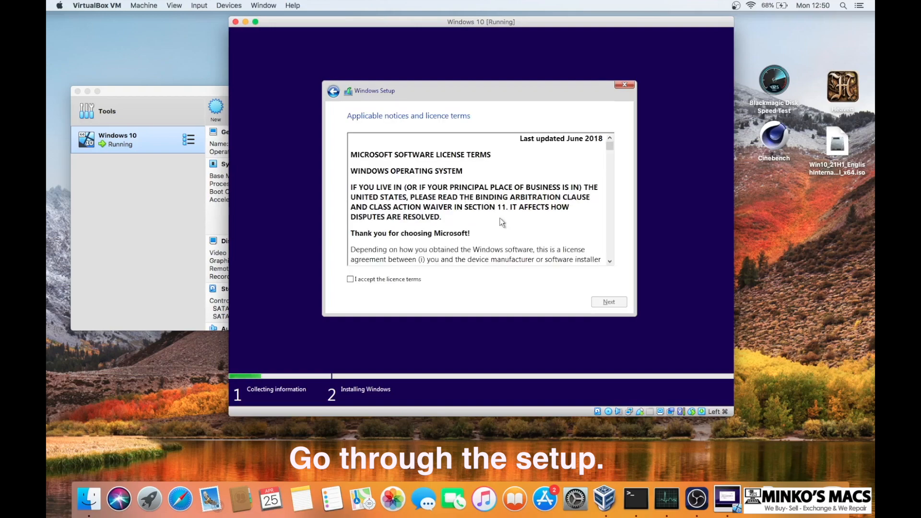
# - Accept the licence terms and run a custom Windows-only installation on the Drive 0 unallocated space
pyautogui.click(375, 281)
pyautogui.click(618, 302)
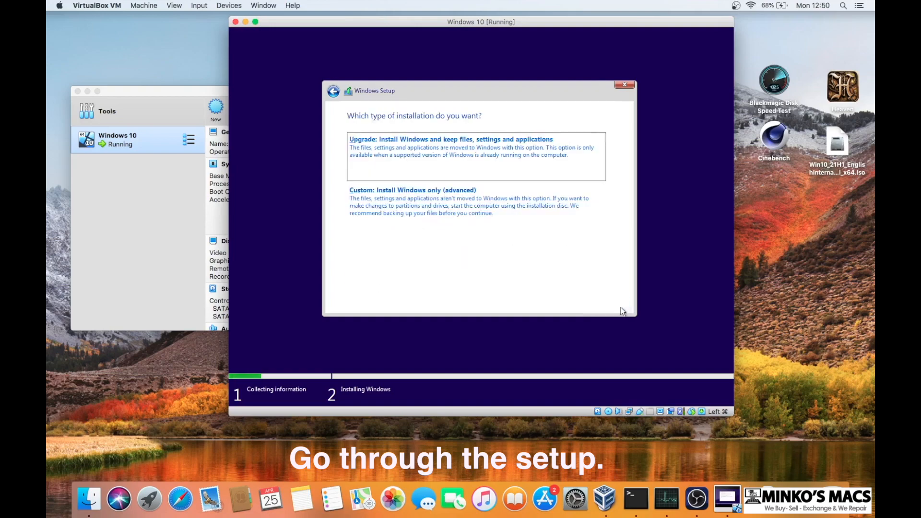
pyautogui.click(451, 205)
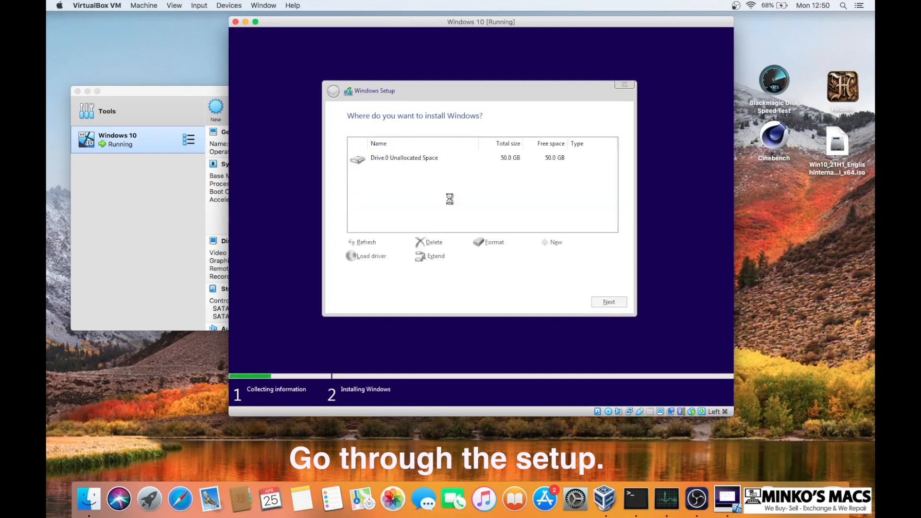
pyautogui.click(614, 303)
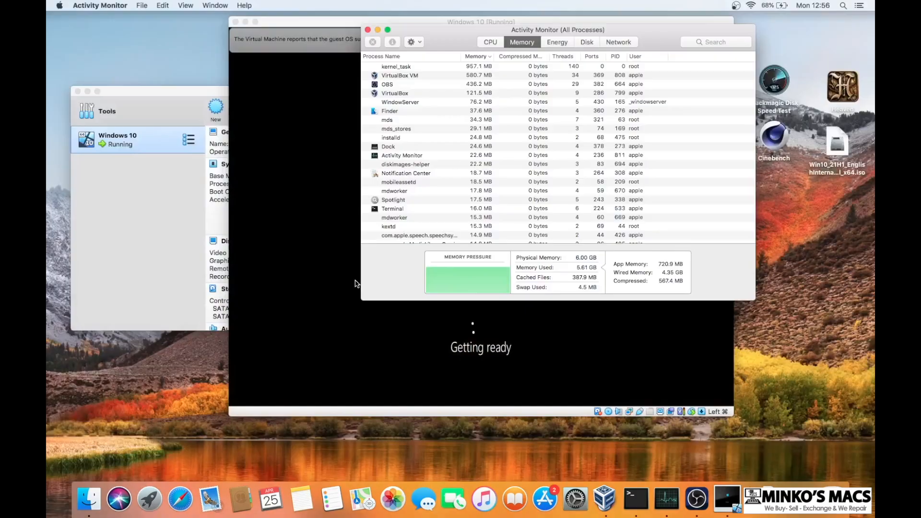
# - Show Activity Monitor's CPU usage meter beside the virtual machine window and dismiss the guest's mouse pointer integration notice
pyautogui.click(215, 6)
pyautogui.click(237, 50)
pyautogui.moveTo(469, 31); pyautogui.dragTo(165, 143)
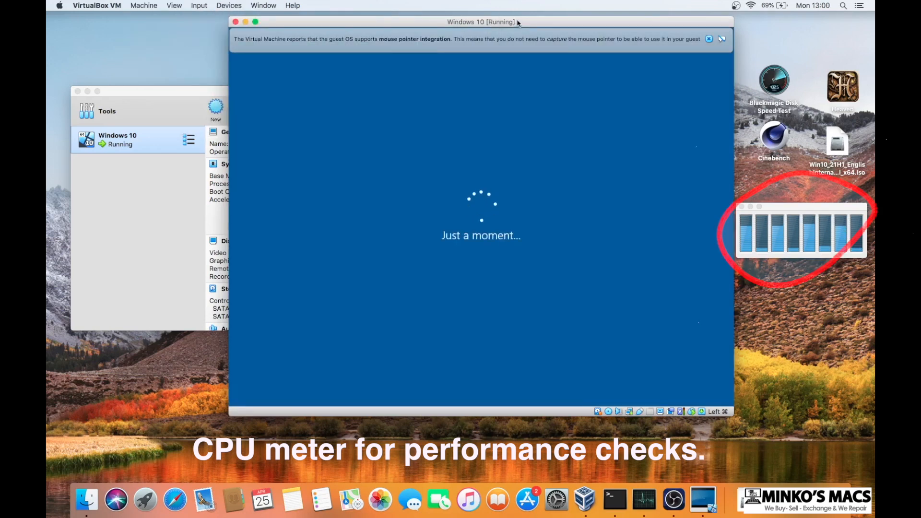
pyautogui.click(708, 39)
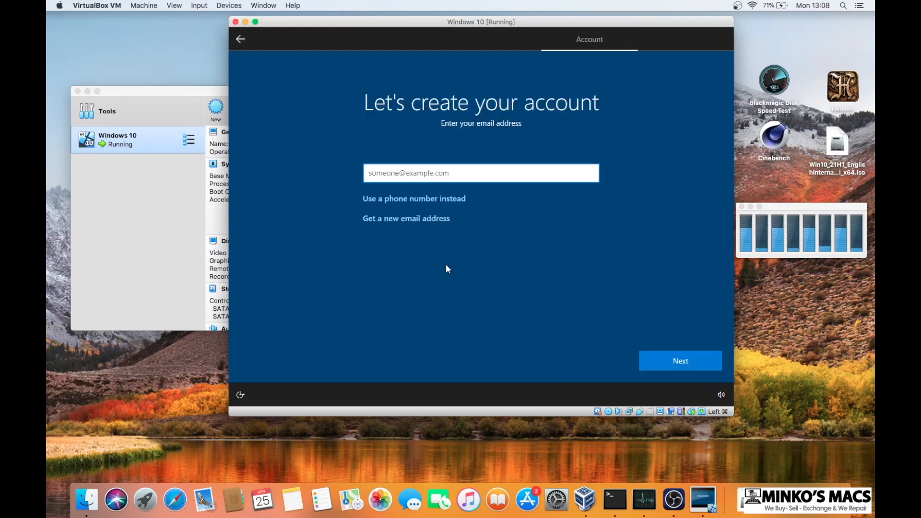
# - Get past the Windows account setup without a Microsoft account and decline Cortana's help
pyautogui.click(282, 358)
pyautogui.click(283, 361)
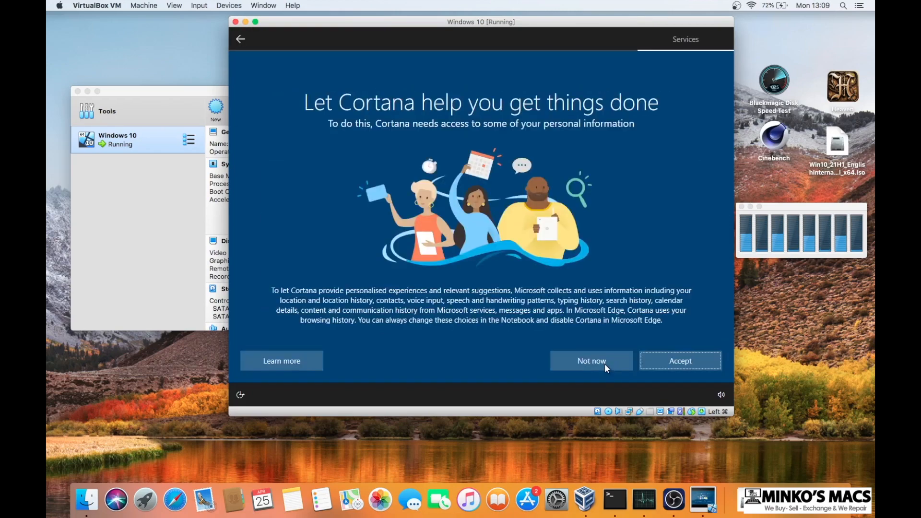
pyautogui.click(604, 364)
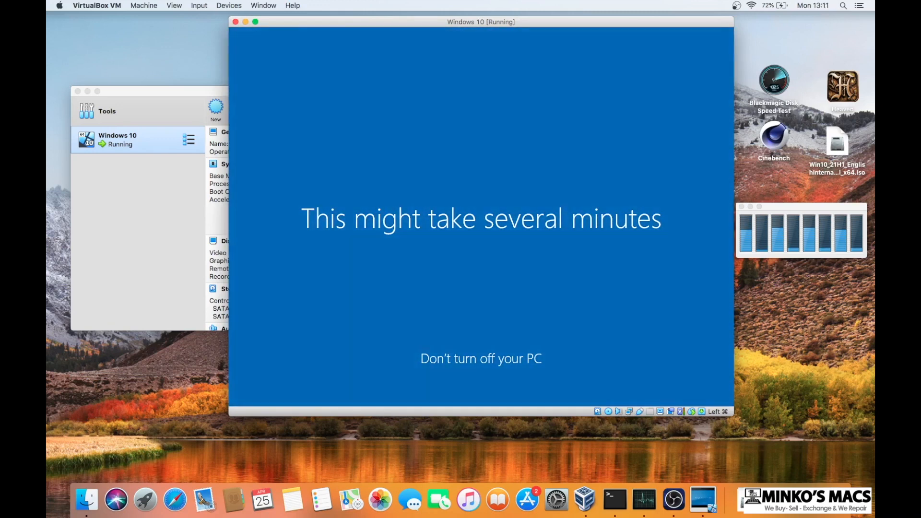
# - Insert the Guest Additions CD image into the running Windows 10 machine's virtual optical drive
pyautogui.click(175, 5)
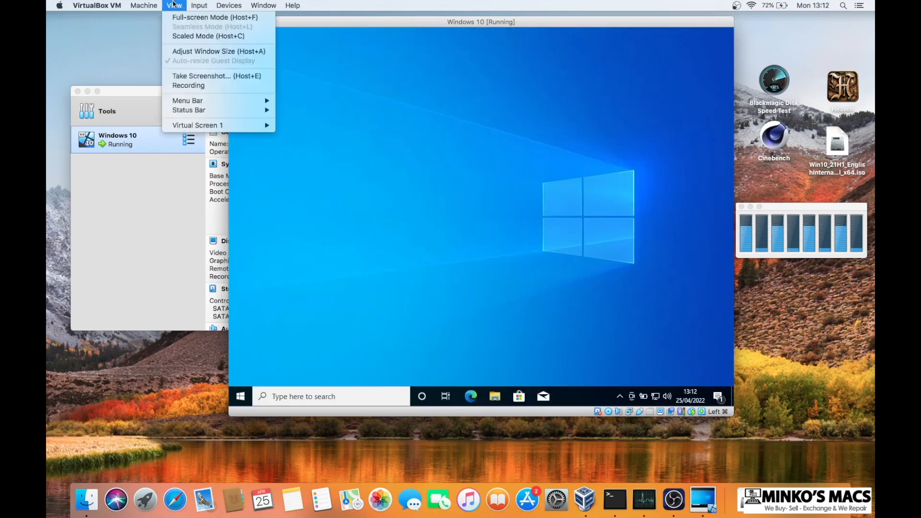
pyautogui.moveTo(229, 5)
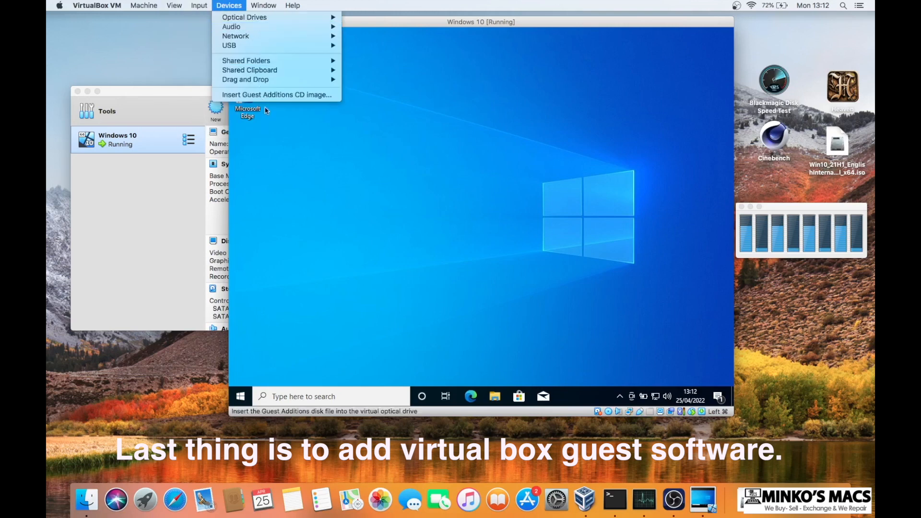
pyautogui.click(269, 95)
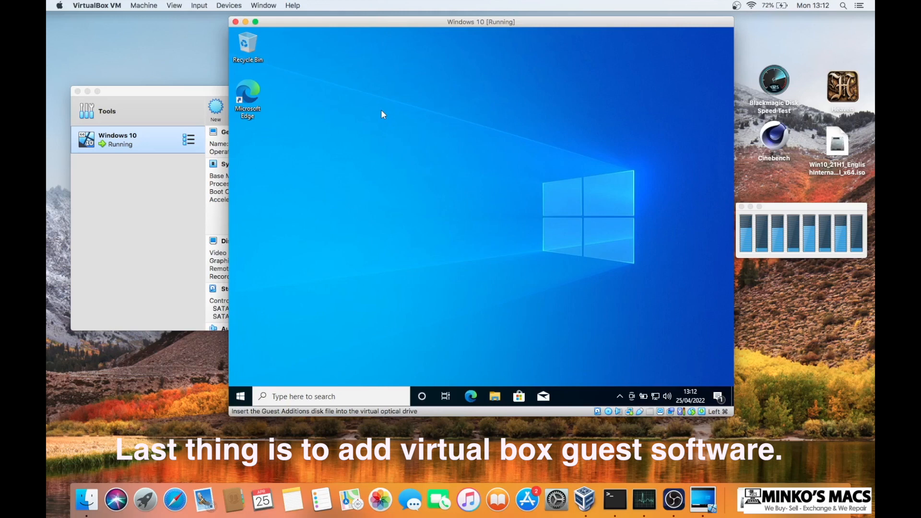
pyautogui.click(228, 5)
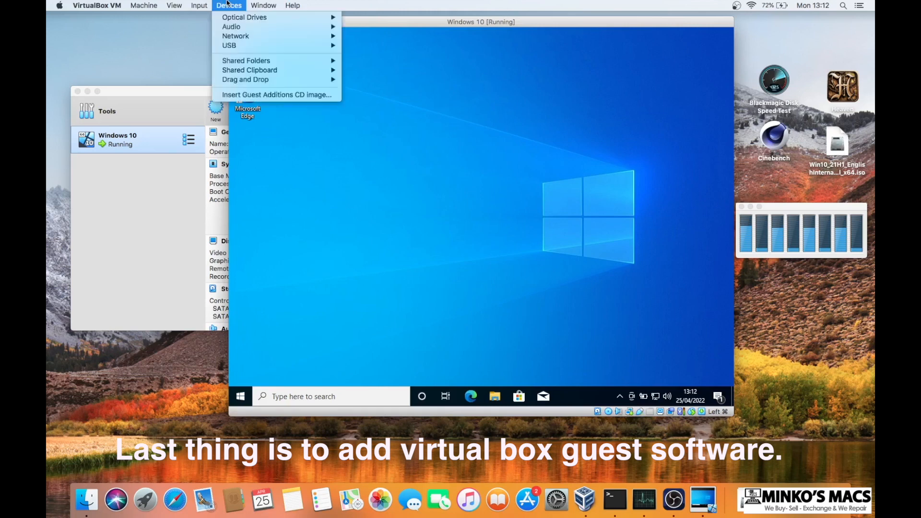
pyautogui.click(257, 98)
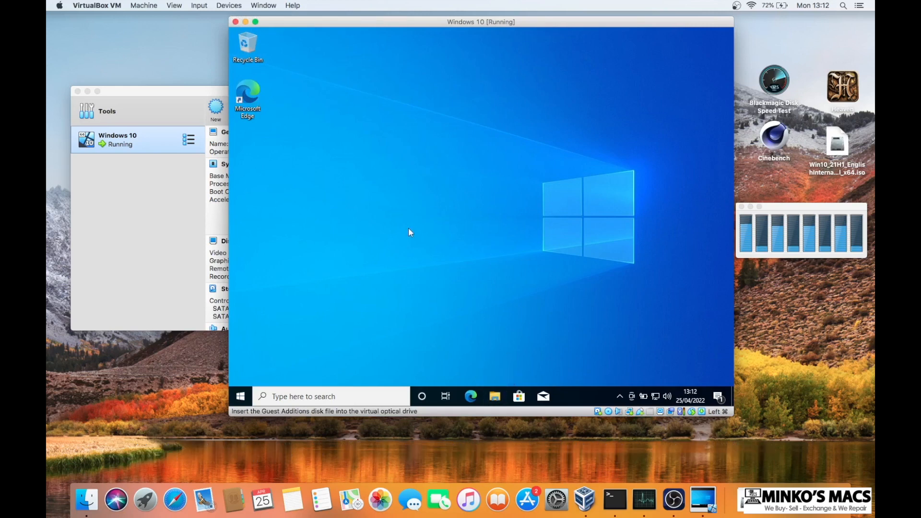
# - Open the VirtualBox Guest Additions CD drive (D:) in the guest's File Explorer, closing the duplicate File Explorer window
pyautogui.click(495, 397)
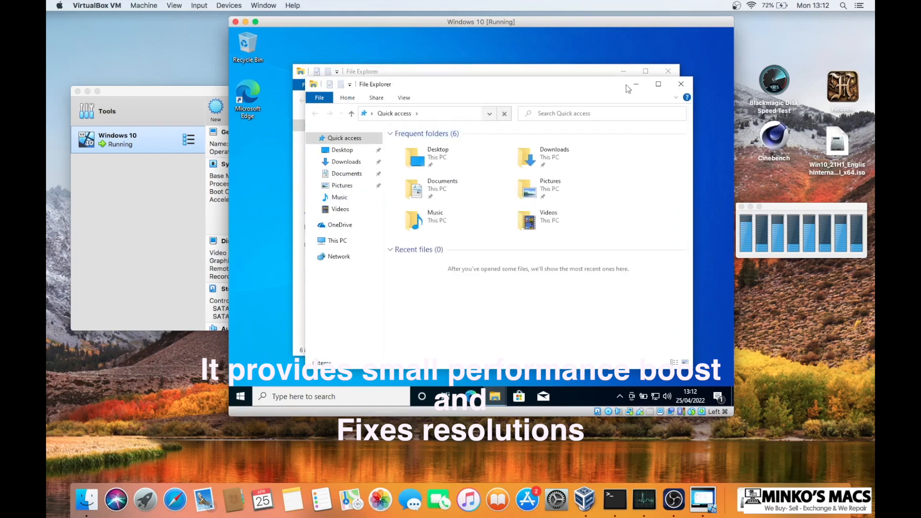
pyautogui.click(662, 83)
pyautogui.click(722, 33)
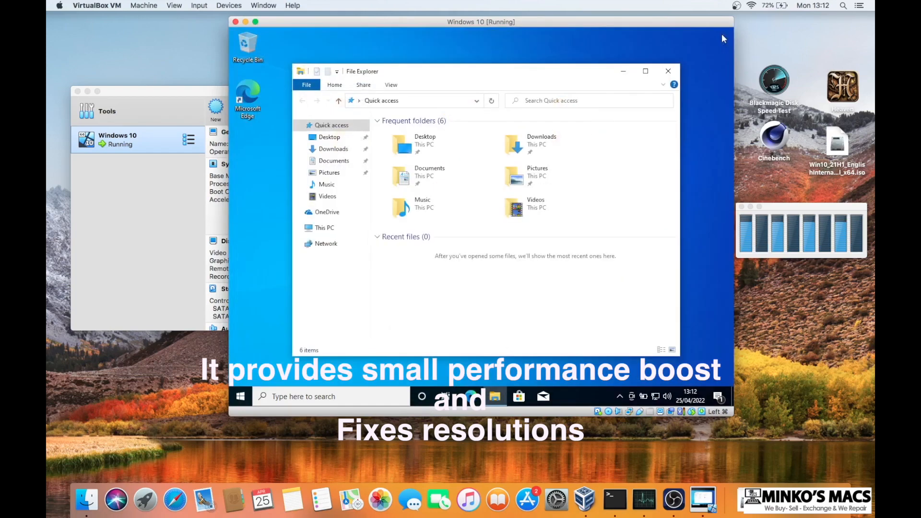
pyautogui.click(343, 227)
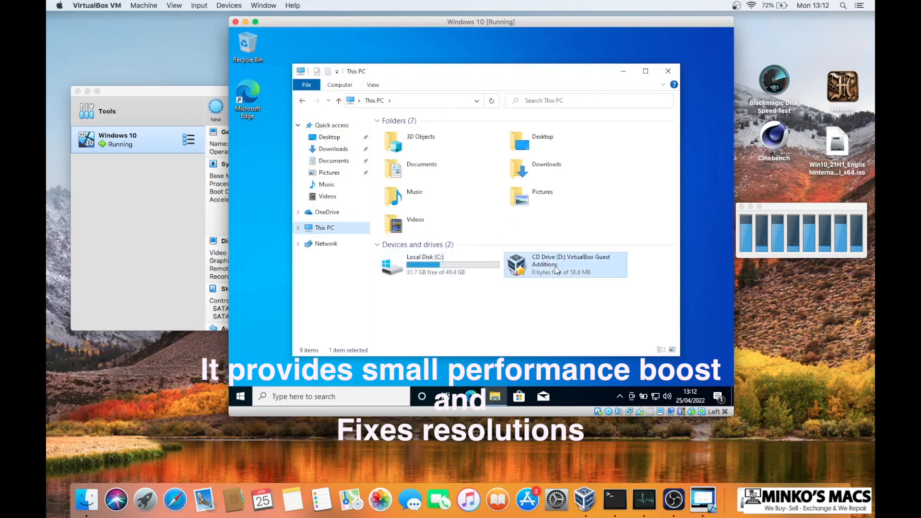
pyautogui.doubleClick(558, 265)
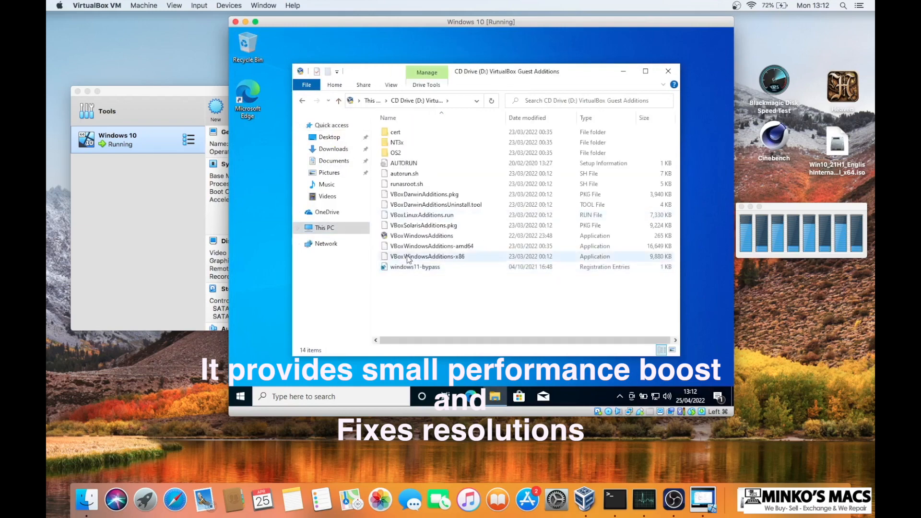
# - Install the VirtualBox Windows Guest Additions from the CD with administrator approval and the default destination folder, finishing with Reboot now
pyautogui.click(434, 239)
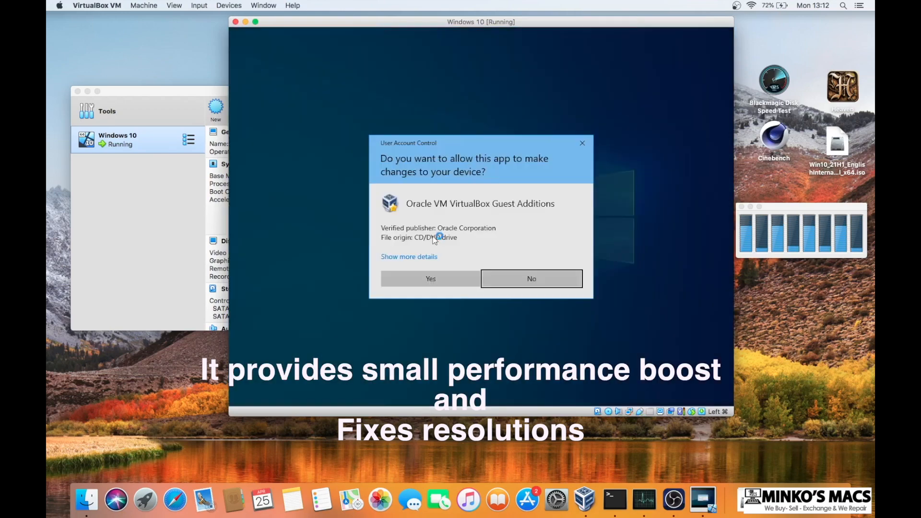
pyautogui.click(424, 281)
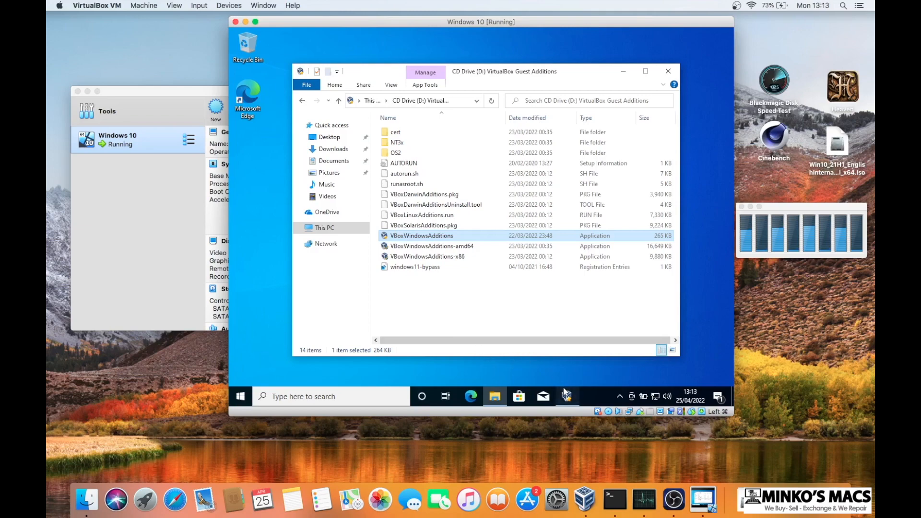
pyautogui.click(525, 283)
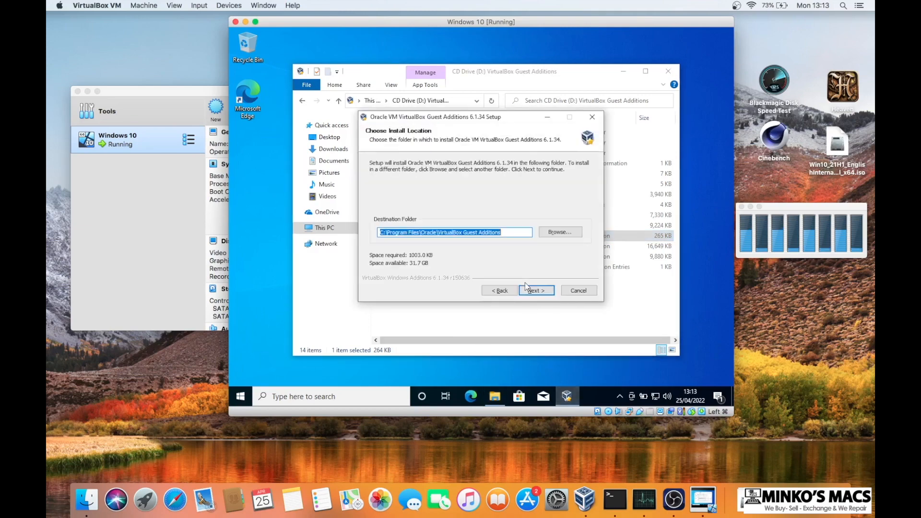
pyautogui.click(526, 285)
pyautogui.click(525, 285)
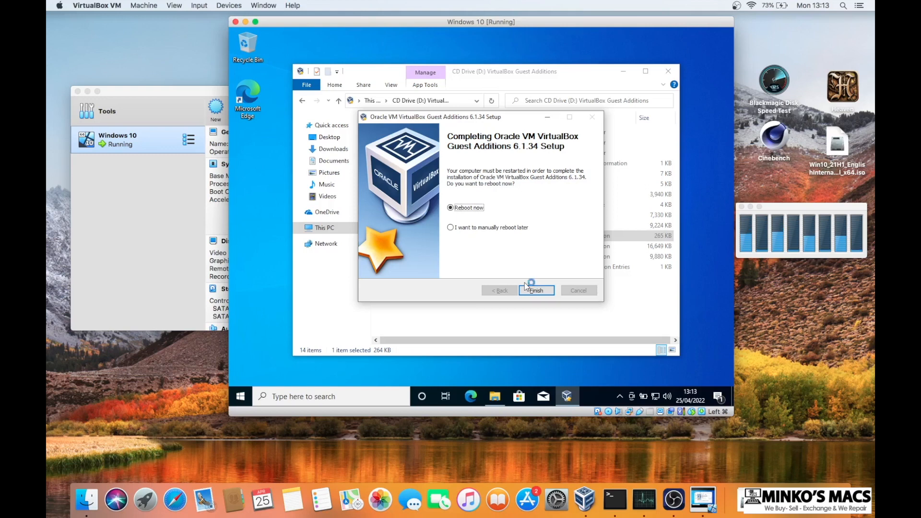
pyautogui.click(536, 291)
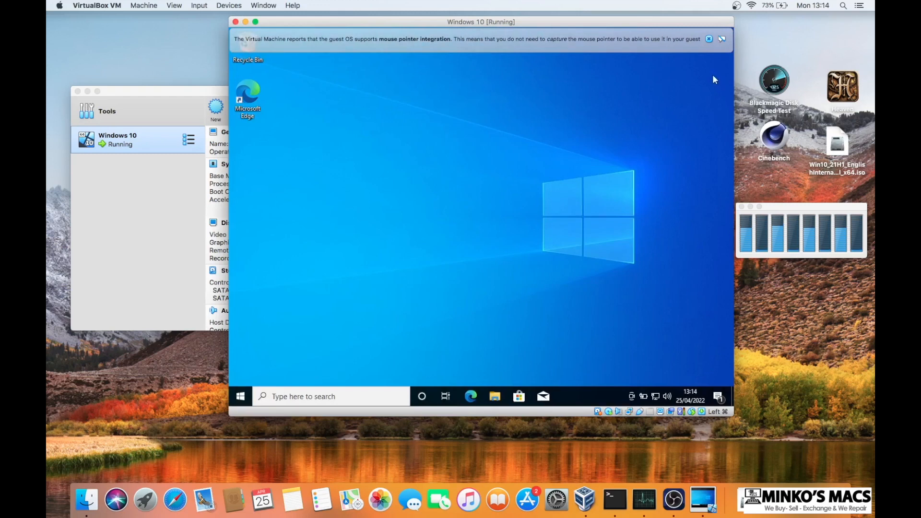
# - Clear the mouse pointer integration notice, open File Explorer in the guest, and enlarge the virtual machine window to test display resizing
pyautogui.click(709, 40)
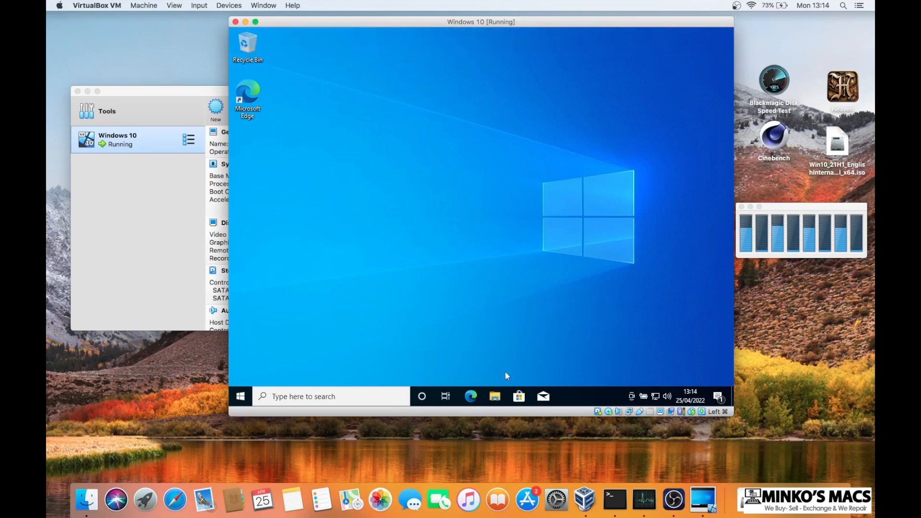
pyautogui.click(495, 396)
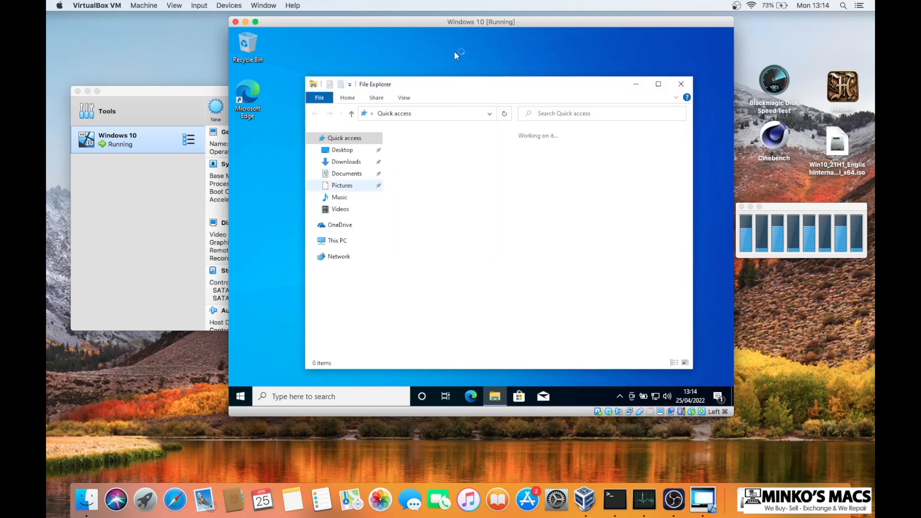
pyautogui.moveTo(456, 82); pyautogui.dragTo(456, 64)
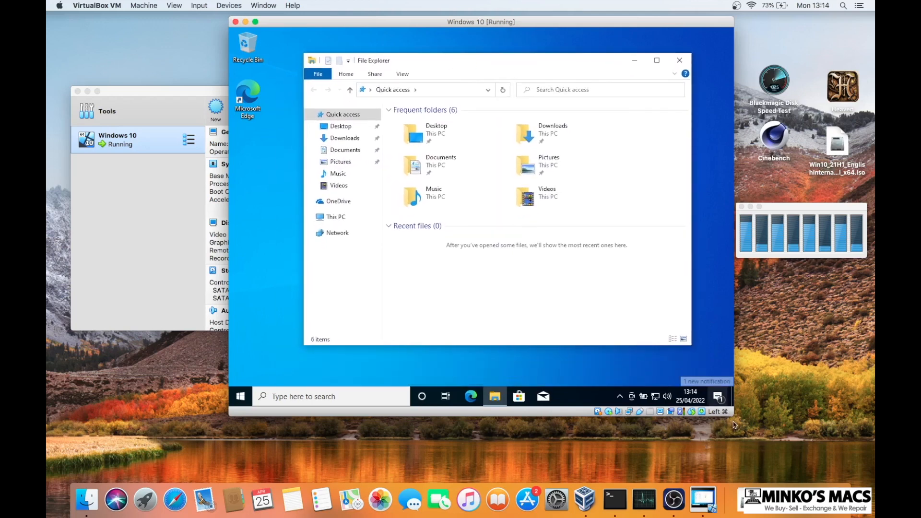
pyautogui.moveTo(734, 418); pyautogui.dragTo(853, 467)
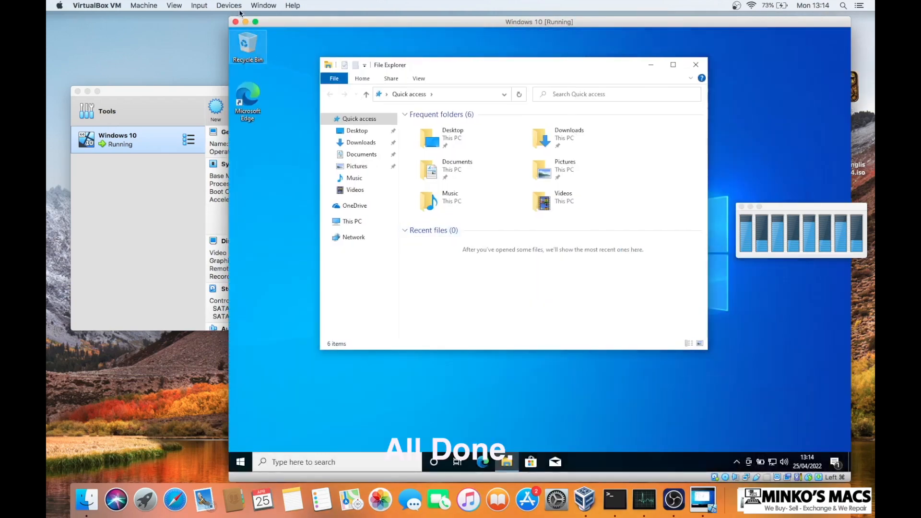
# - Switch the virtual machine to full-screen mode and close the guest's File Explorer window
pyautogui.click(255, 22)
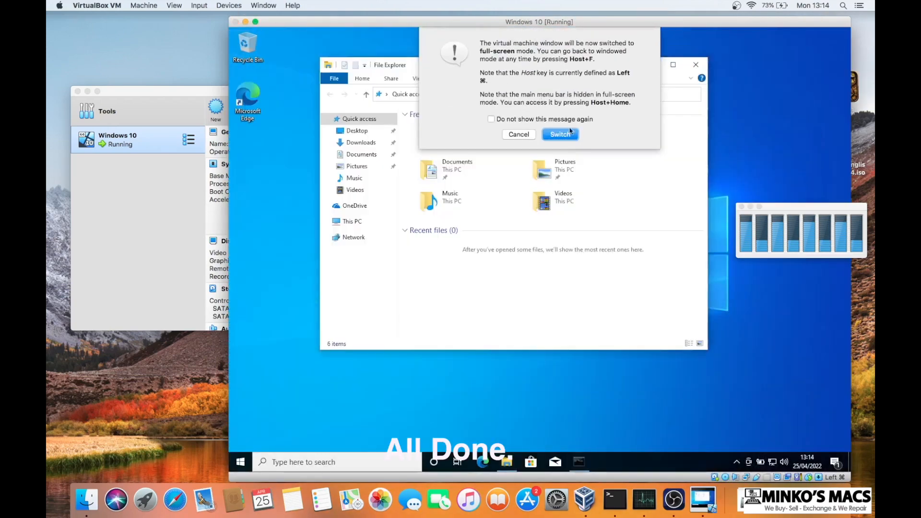
pyautogui.click(564, 133)
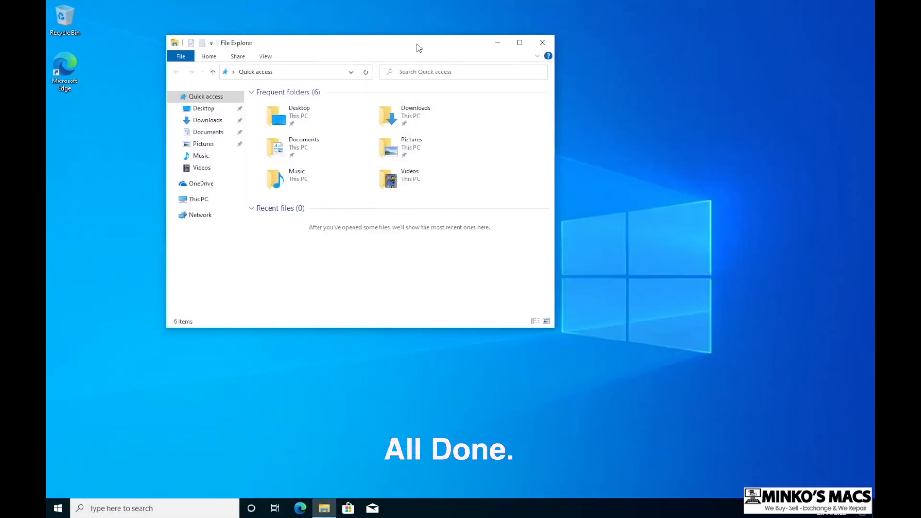
pyautogui.moveTo(419, 48); pyautogui.dragTo(377, 180)
pyautogui.click(498, 176)
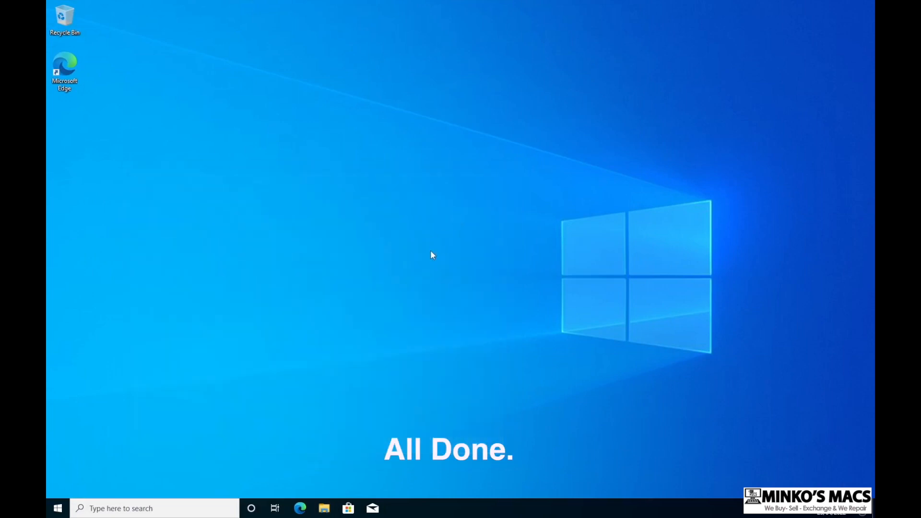
# - Search Windows for "about", review the device and Windows specifications in About your PC, and close Settings
pyautogui.click(94, 512)
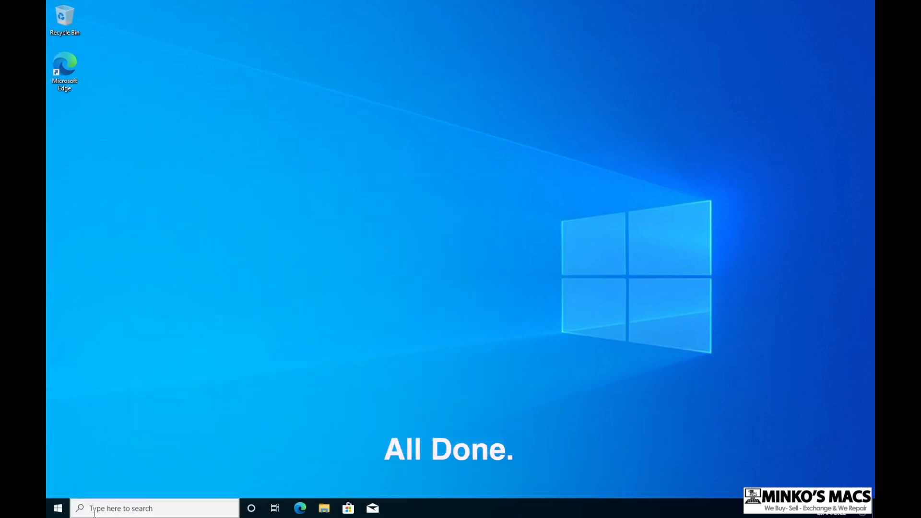
pyautogui.write('about')
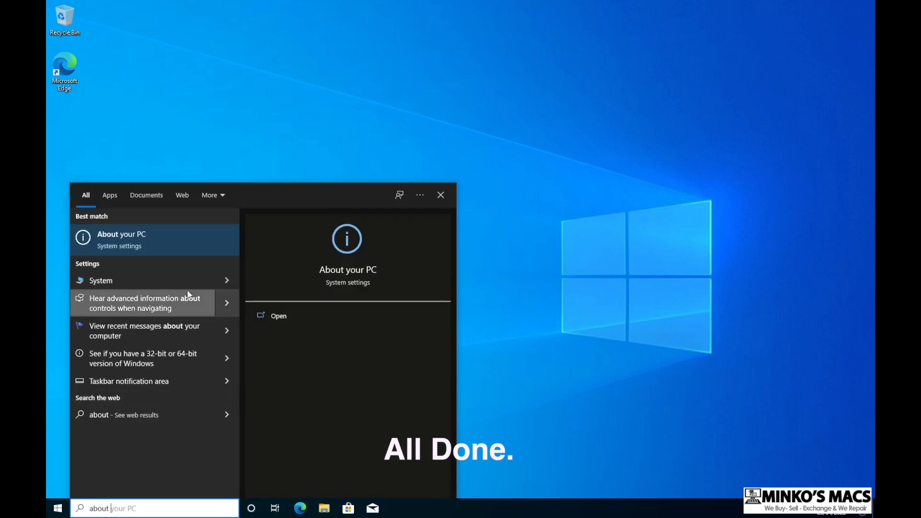
pyautogui.click(275, 216)
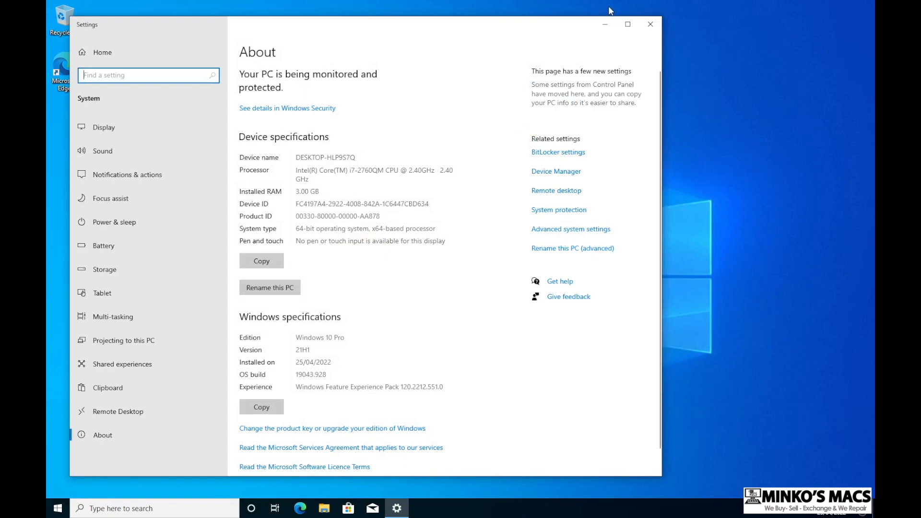
pyautogui.click(651, 23)
# - Shut down the Windows 10 guest from within Windows
pyautogui.click(58, 509)
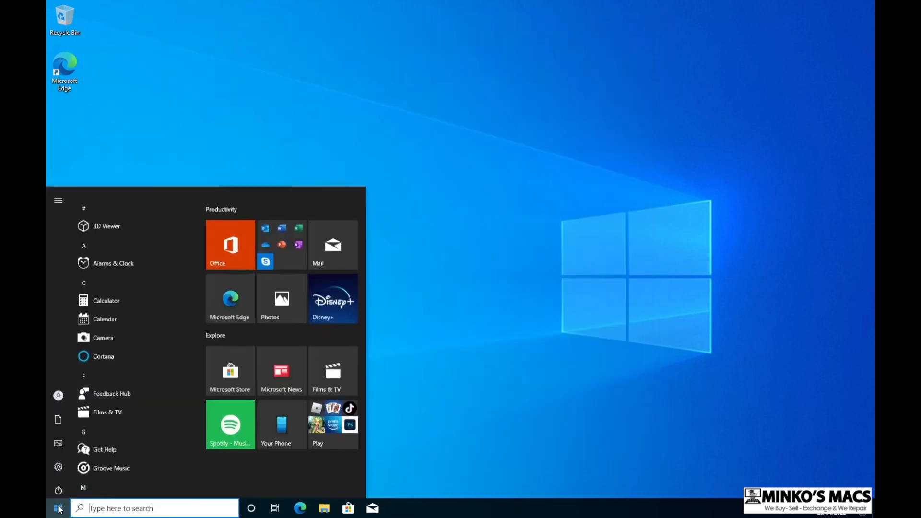
pyautogui.click(60, 487)
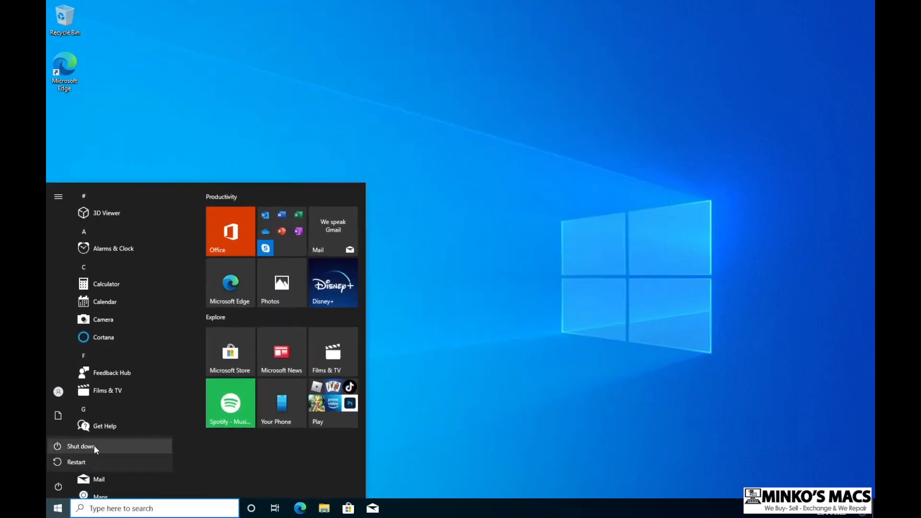
pyautogui.click(93, 446)
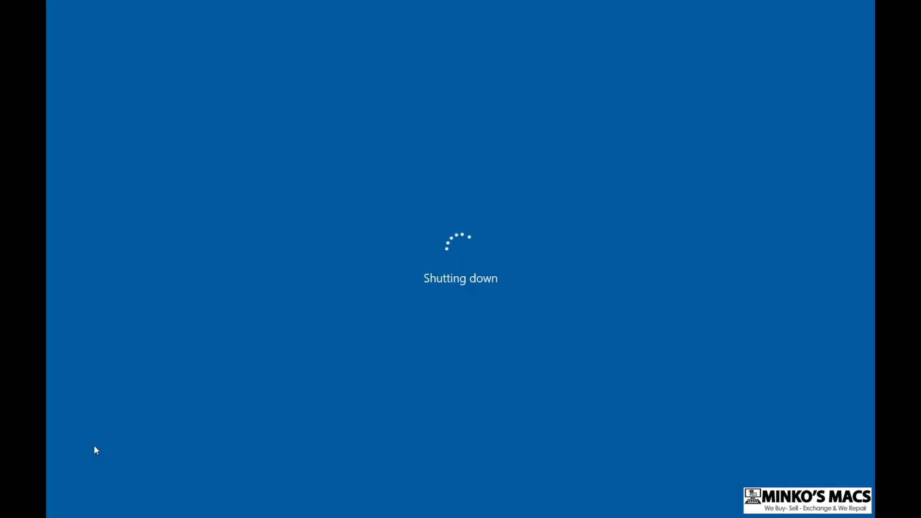